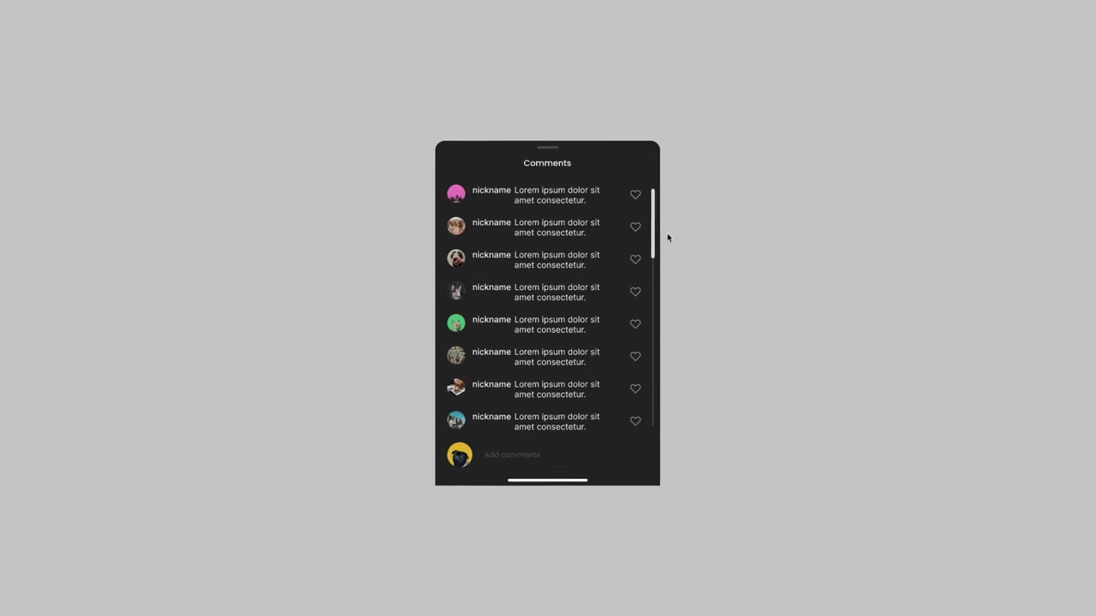
Preview the finished comments sheet and review the bottom sheet components on the Local Components page
{"action": "scroll", "coordinate": [643, 316], "scroll_direction": "down", "scroll_amount": 5}
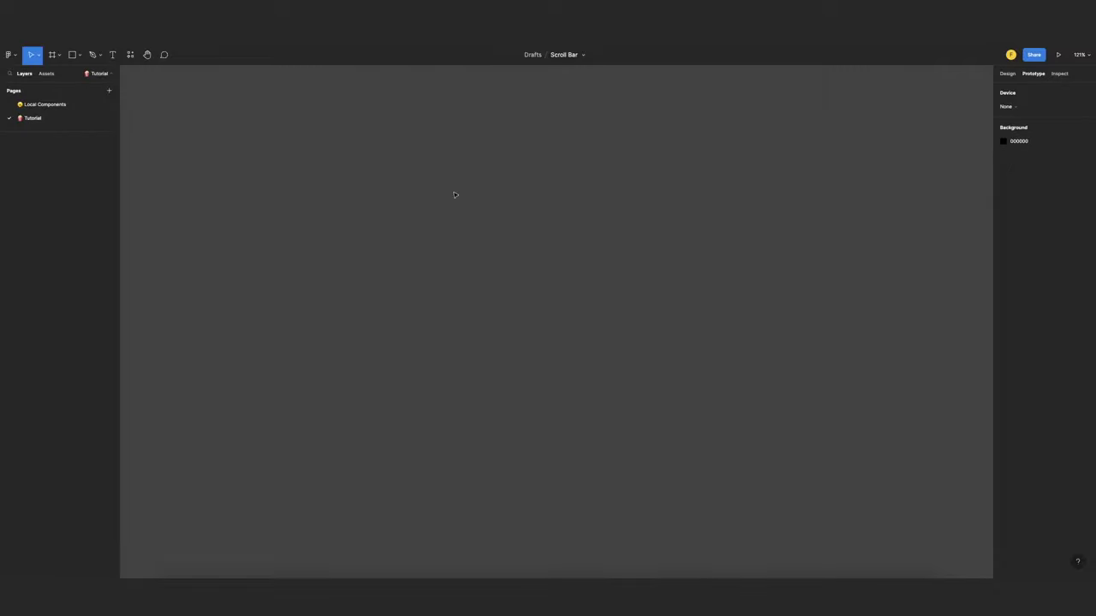
{"action": "left_click", "coordinate": [45, 104]}
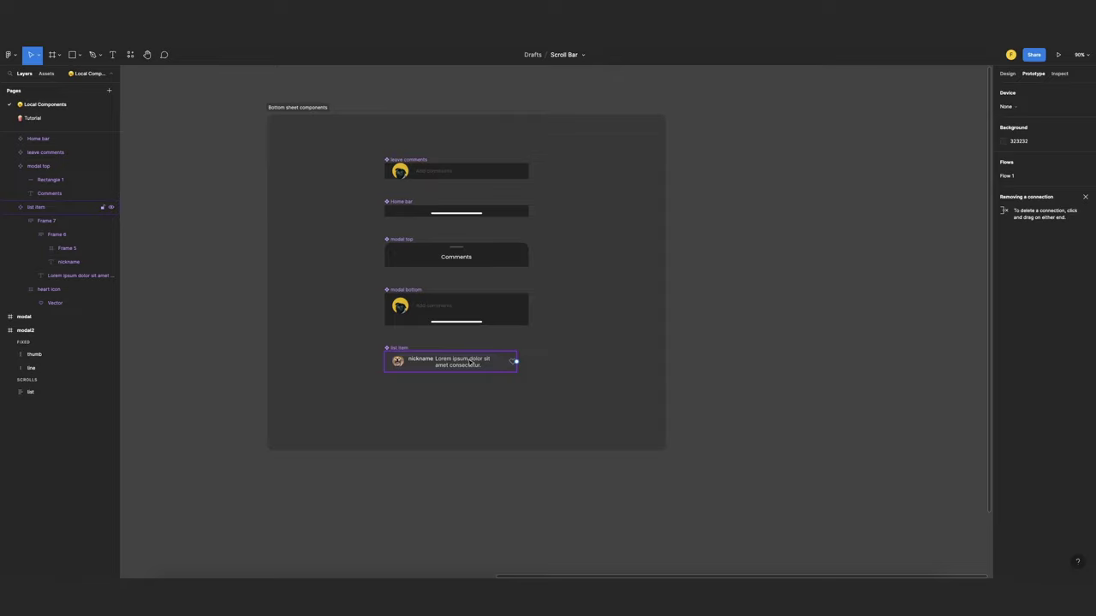
{"action": "left_click", "coordinate": [32, 117]}
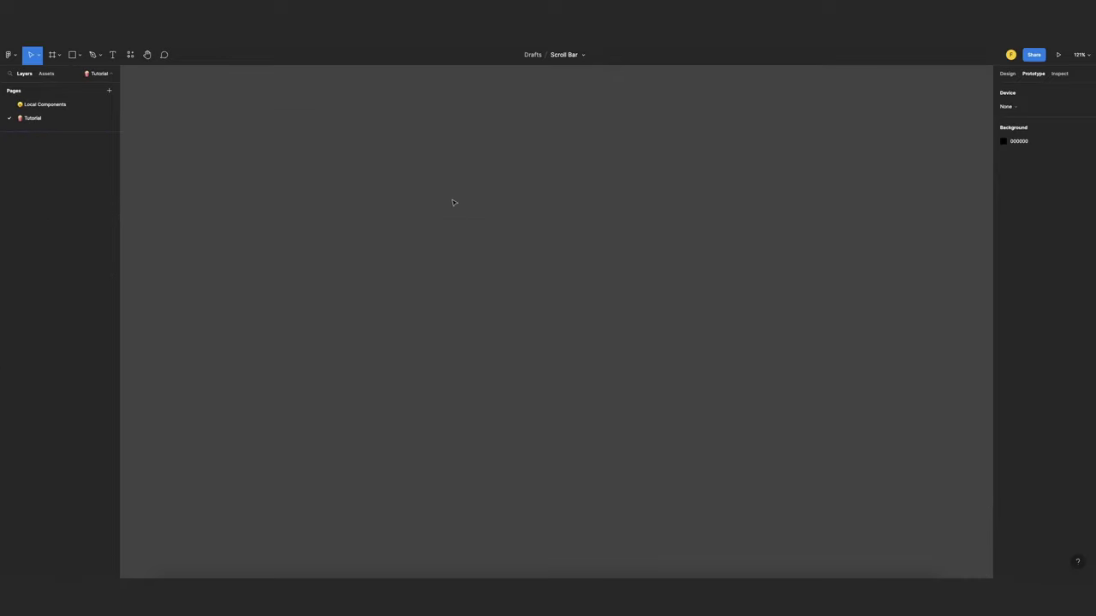
Draw a frame about 402 high on the Tutorial page and set its width to 375
{"action": "key", "text": "f"}
{"action": "left_click_drag", "start_coordinate": [405, 168], "coordinate": [558, 379]}
{"action": "left_click", "coordinate": [1005, 74]}
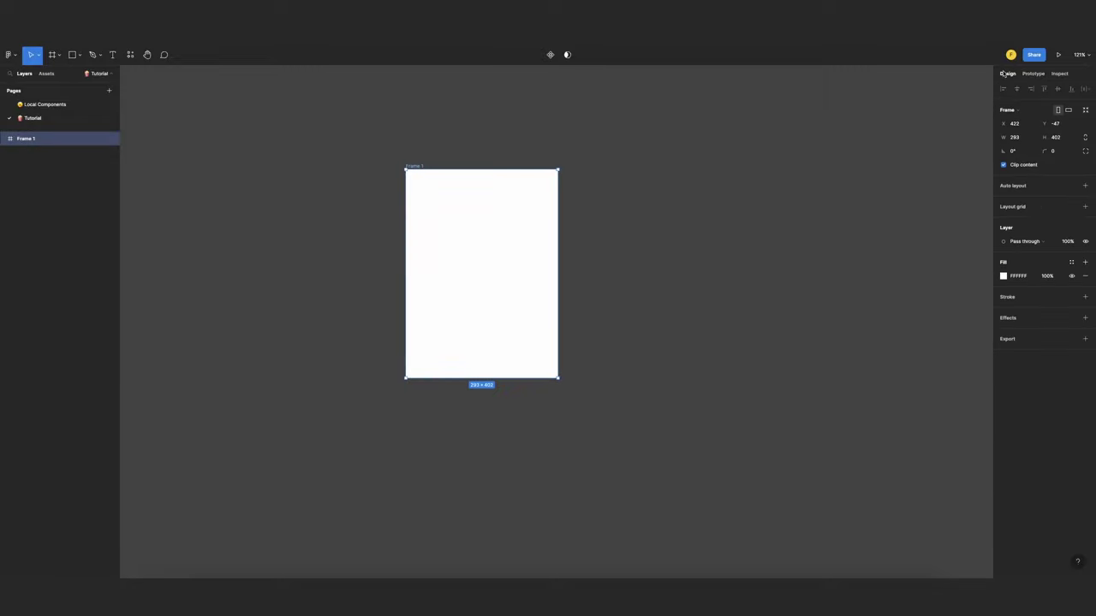
{"action": "left_click", "coordinate": [1026, 140]}
{"action": "type", "text": "375"}
{"action": "key", "text": "Return"}
Apply the Dark Grey color style as the new frame's fill
{"action": "left_click", "coordinate": [1071, 262]}
{"action": "left_click", "coordinate": [1011, 314]}
{"action": "scroll", "coordinate": [479, 186], "scroll_direction": "down", "scroll_amount": 2}
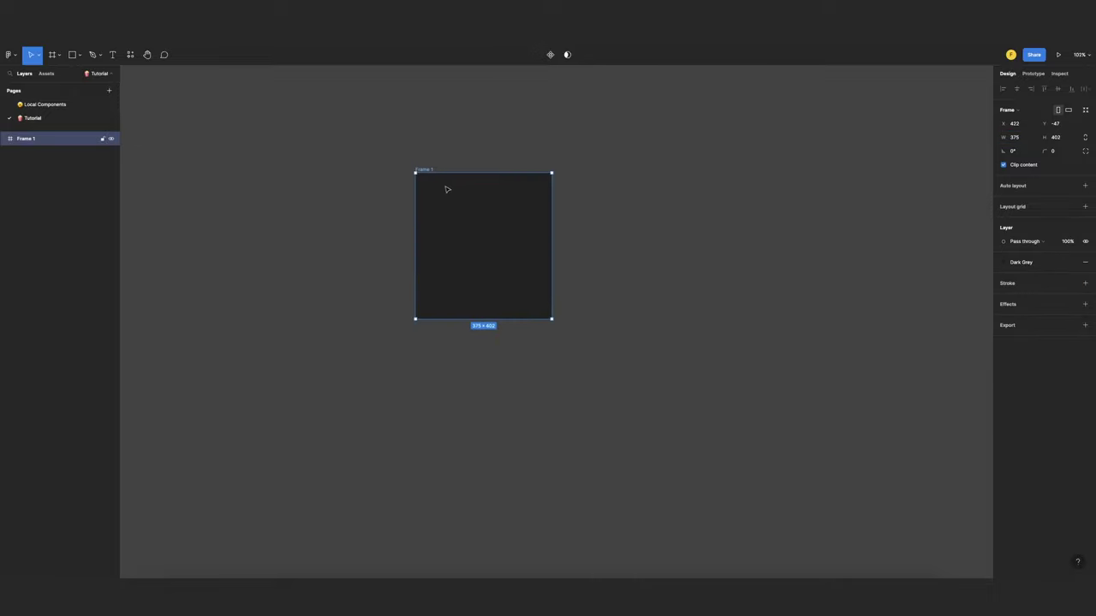
Stretch the dark grey frame downward to a height of about 429
{"action": "scroll", "coordinate": [590, 192], "scroll_direction": "down", "scroll_amount": 2}
{"action": "scroll", "coordinate": [607, 195], "scroll_direction": "up", "scroll_amount": 2}
{"action": "left_click", "coordinate": [551, 162]}
{"action": "left_click", "coordinate": [446, 205]}
{"action": "left_click_drag", "start_coordinate": [501, 331], "coordinate": [496, 342]}
{"action": "scroll", "coordinate": [429, 205], "scroll_direction": "down", "scroll_amount": 2}
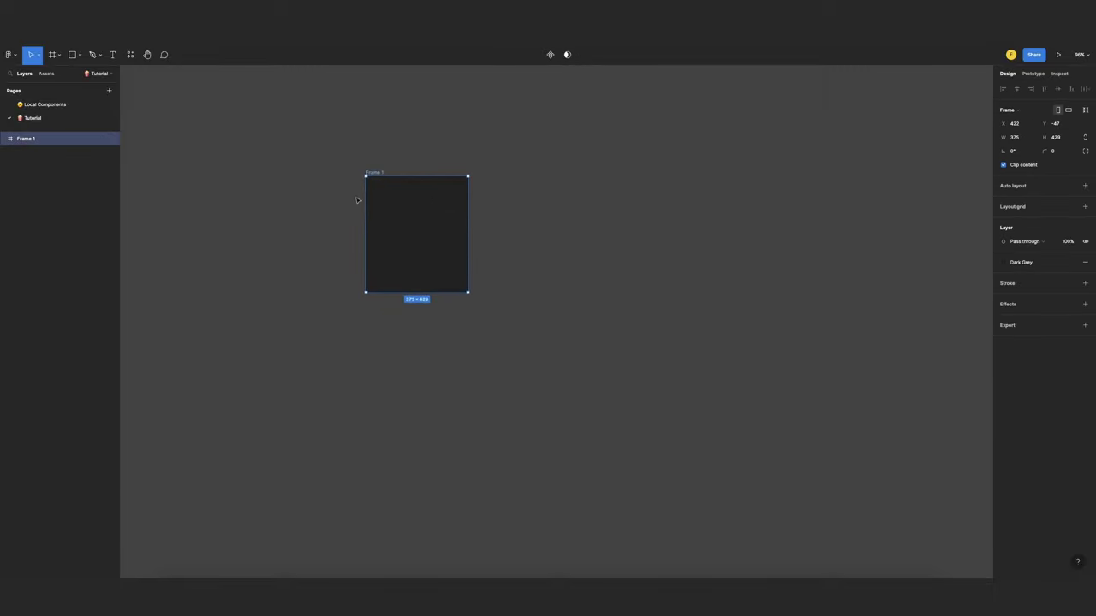
{"action": "left_click", "coordinate": [513, 217]}
Insert an instance of the list item component and place it to the right of the frame, near its top
{"action": "scroll", "coordinate": [569, 212], "scroll_direction": "up", "scroll_amount": 2}
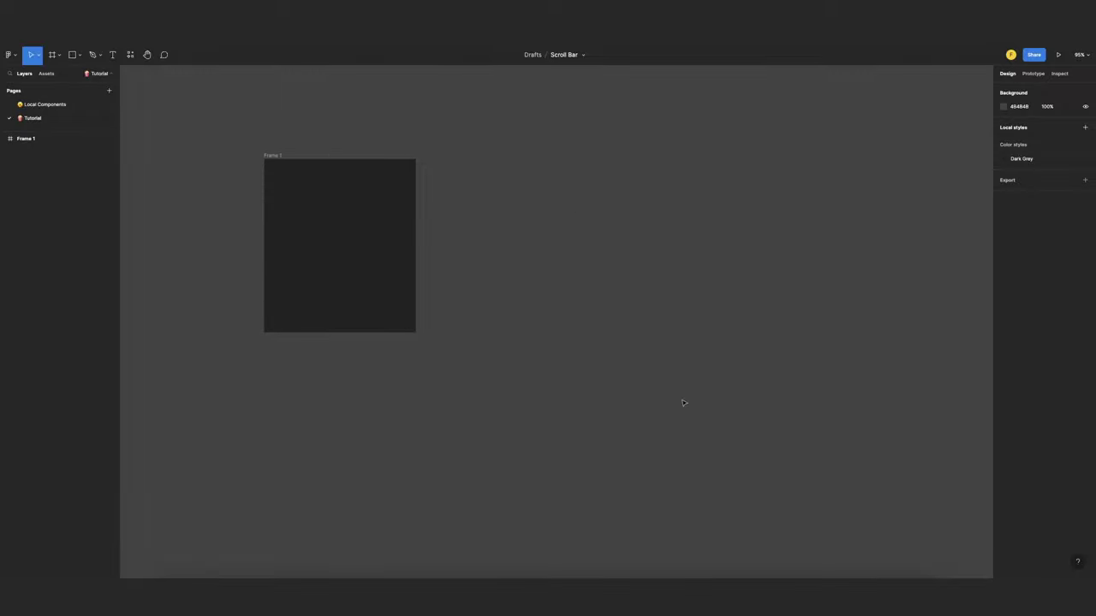
{"action": "scroll", "coordinate": [524, 205], "scroll_direction": "up", "scroll_amount": 1}
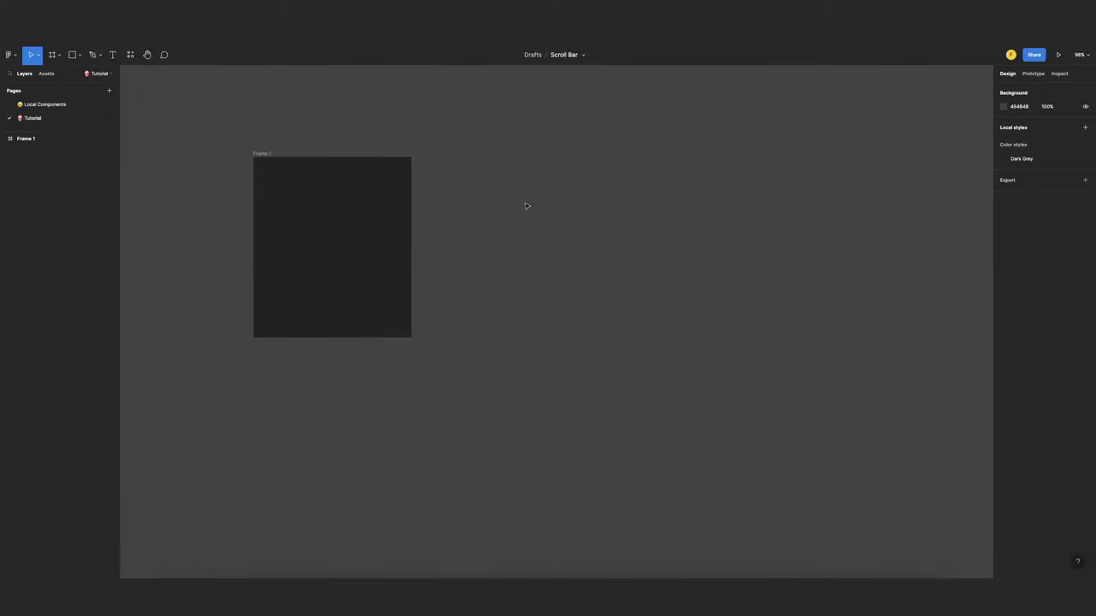
{"action": "key", "text": "shift+i"}
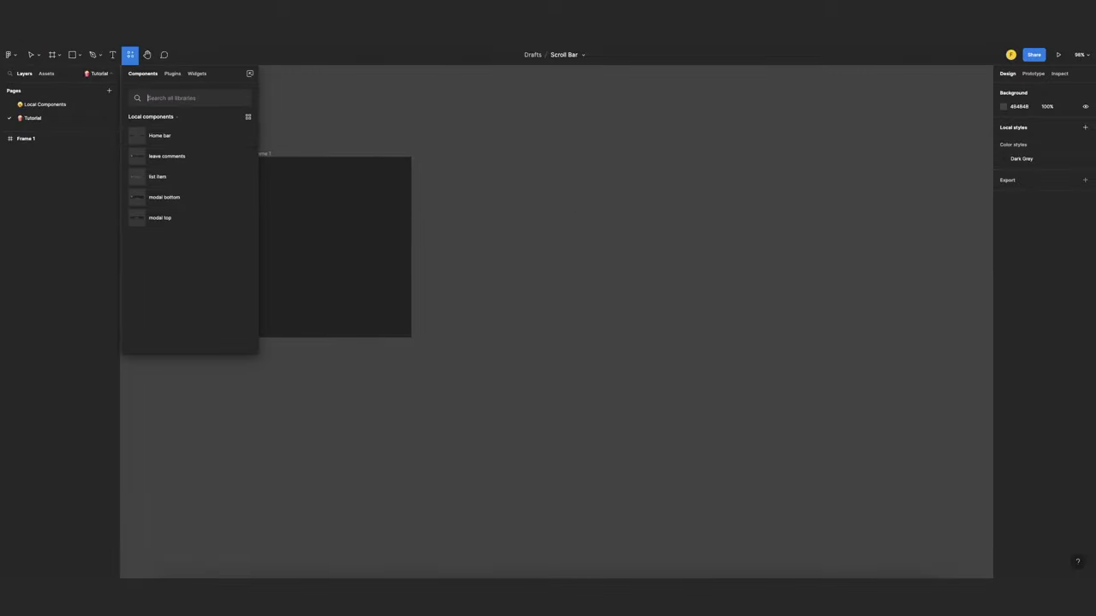
{"action": "type", "text": "item"}
{"action": "key", "text": "Return"}
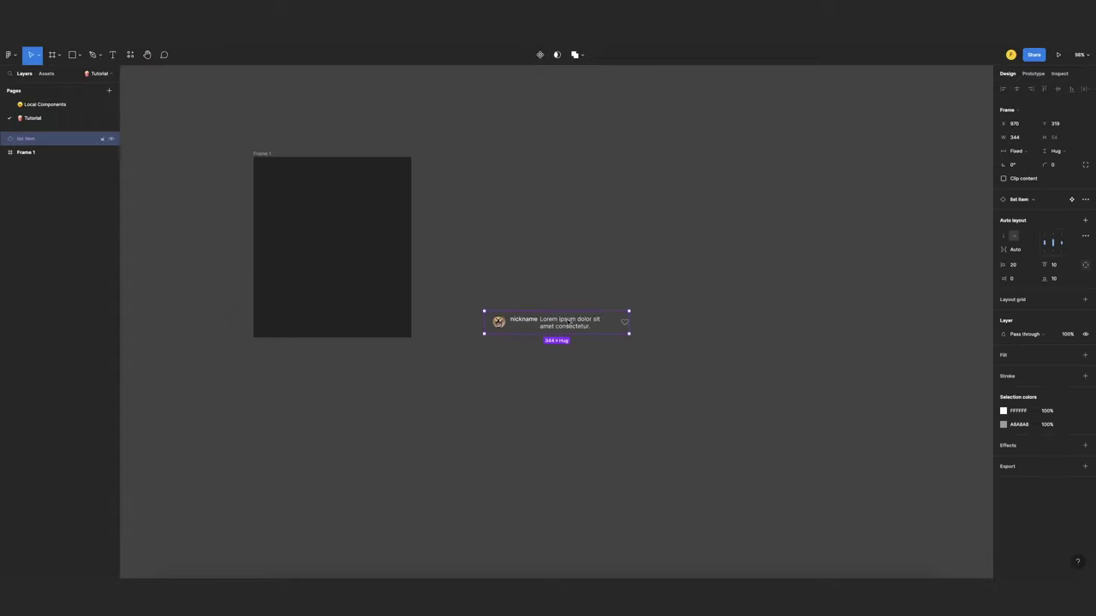
{"action": "left_click_drag", "start_coordinate": [561, 327], "coordinate": [565, 199]}
Duplicate the list item directly below the original and wrap both copies in a vertical auto layout frame
{"action": "left_click", "coordinate": [501, 142]}
{"action": "left_click_drag", "start_coordinate": [462, 144], "coordinate": [653, 233]}
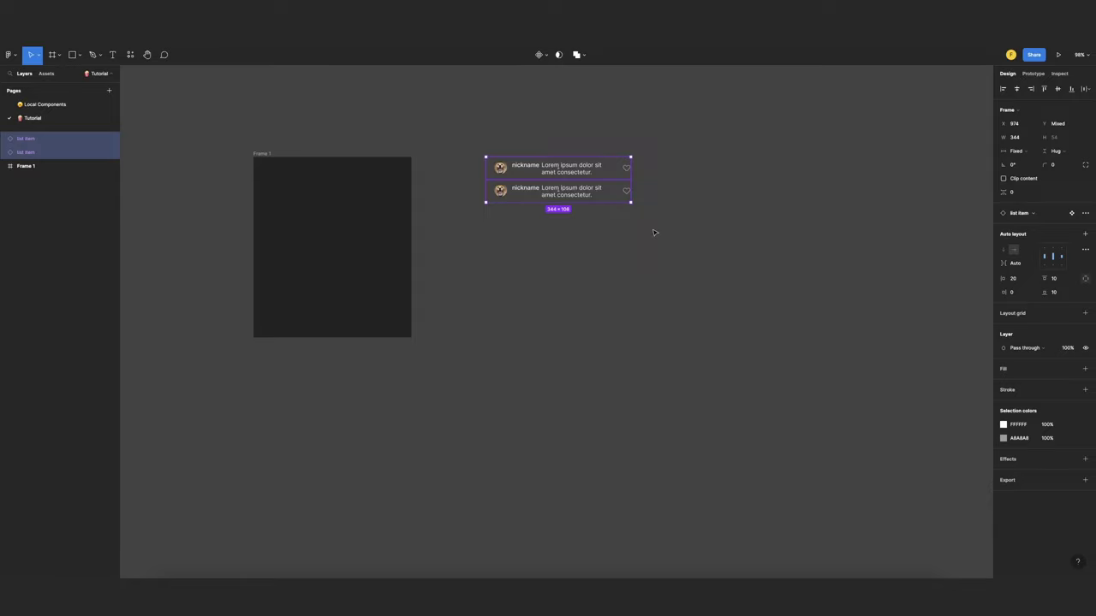
{"action": "key", "text": "shift+a"}
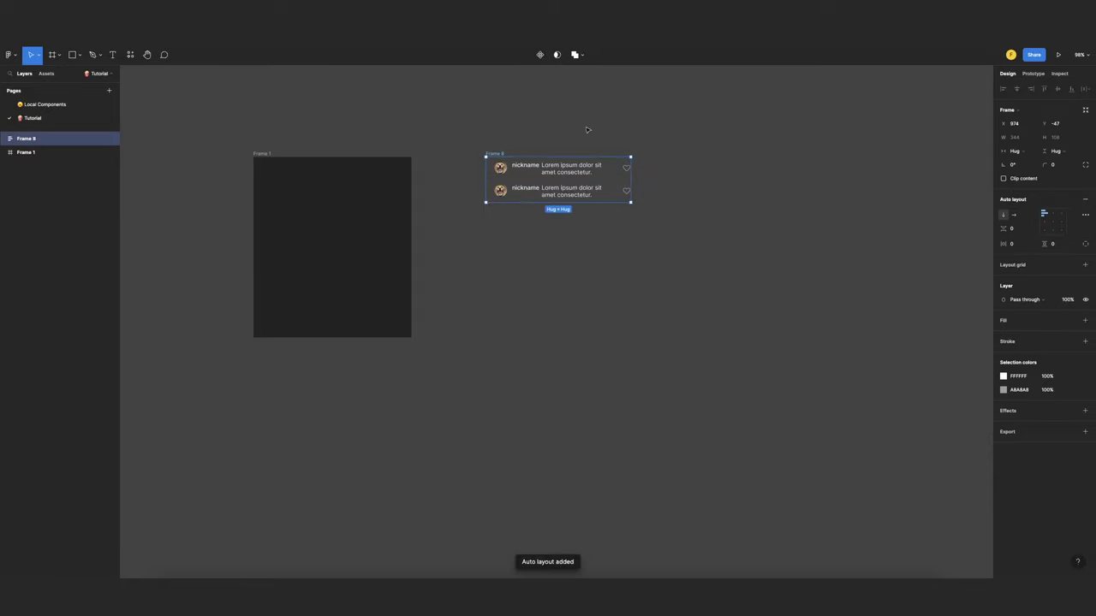
{"action": "left_click", "coordinate": [584, 129]}
Duplicate the second list item repeatedly until the auto layout list contains 15 items
{"action": "left_click", "coordinate": [587, 195]}
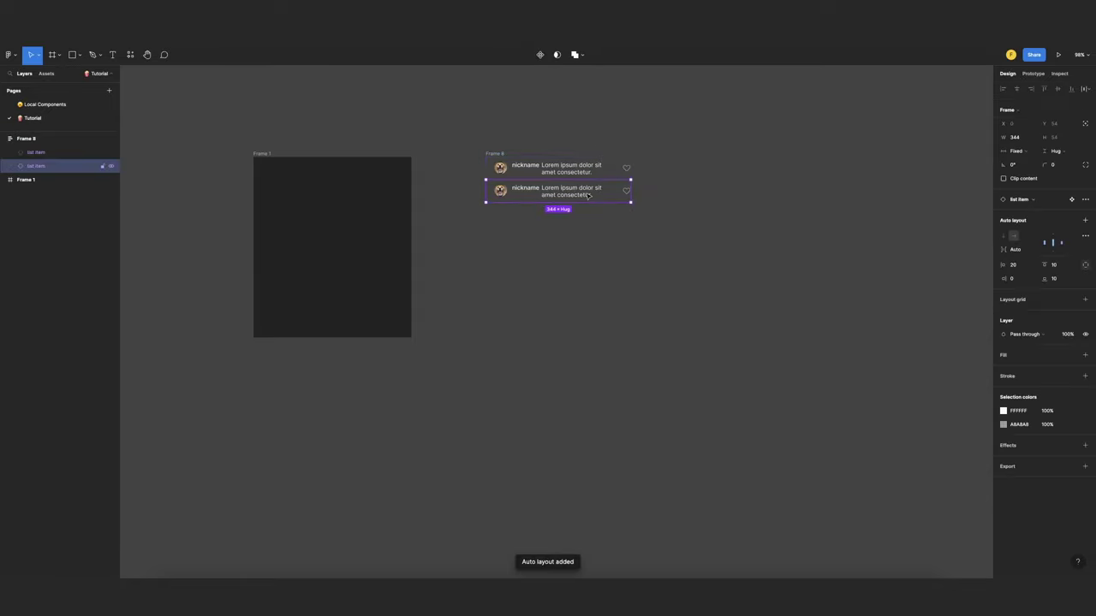
{"action": "key", "text": "ctrl+d"}
{"action": "key", "text": "ctrl+d"}
{"action": "key", "text": "ctrl+d"}
{"action": "key", "text": "ctrl+d"}
{"action": "key", "text": "ctrl+d"}
{"action": "key", "text": "ctrl+d"}
{"action": "key", "text": "ctrl+d"}
{"action": "key", "text": "ctrl+d"}
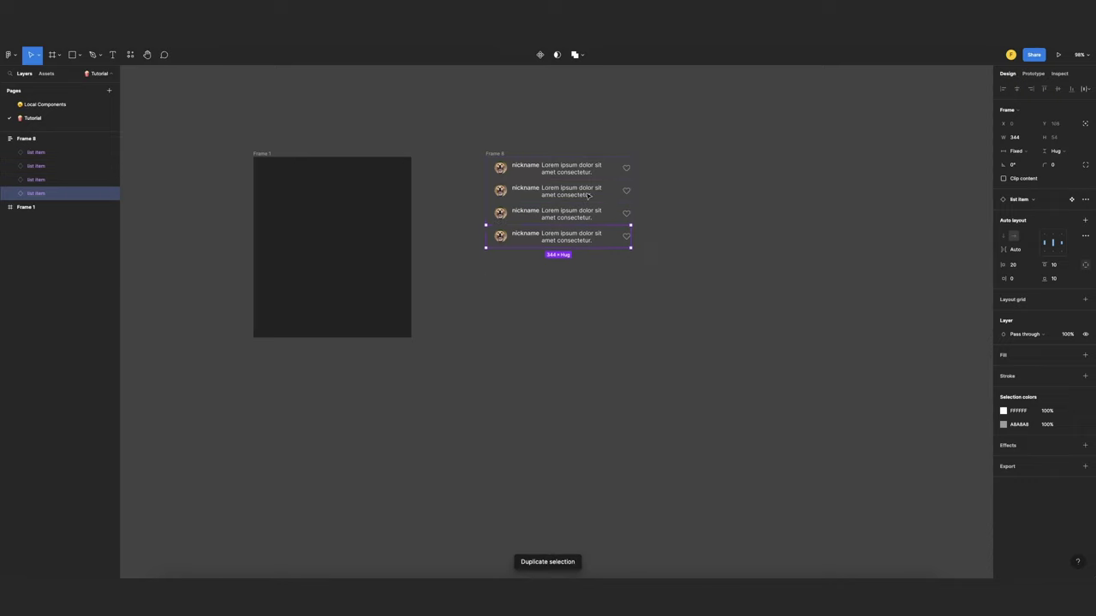
{"action": "key", "text": "ctrl+d"}
{"action": "key", "text": "ctrl+d"}
{"action": "key", "text": "ctrl+d"}
{"action": "key", "text": "ctrl+d"}
{"action": "key", "text": "ctrl+d"}
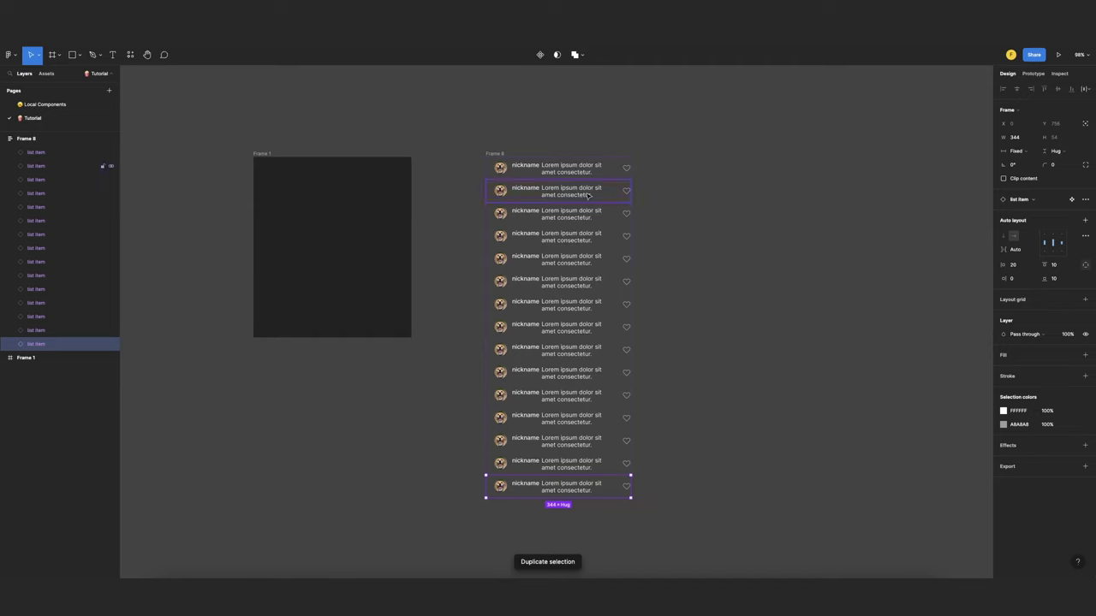
{"action": "left_click", "coordinate": [737, 174]}
Select the nested avatar frames of all 15 list items together
{"action": "scroll", "coordinate": [520, 239], "scroll_direction": "down", "scroll_amount": 2}
{"action": "scroll", "coordinate": [625, 275], "scroll_direction": "up", "scroll_amount": 2}
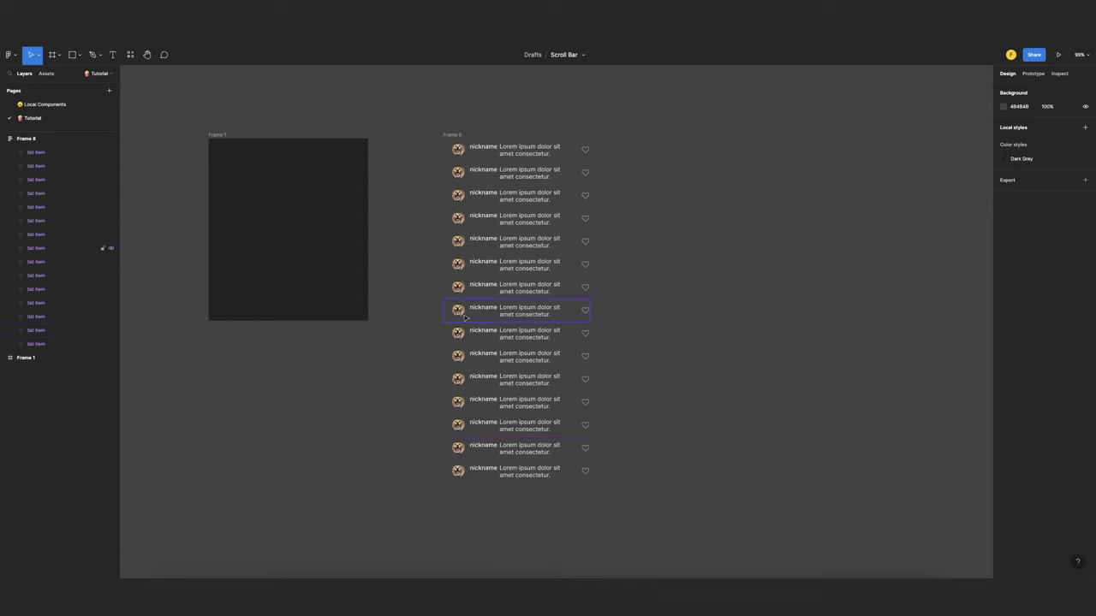
{"action": "double_click", "coordinate": [459, 151]}
{"action": "double_click", "coordinate": [459, 150]}
{"action": "left_click", "coordinate": [460, 171], "text": "shift+super"}
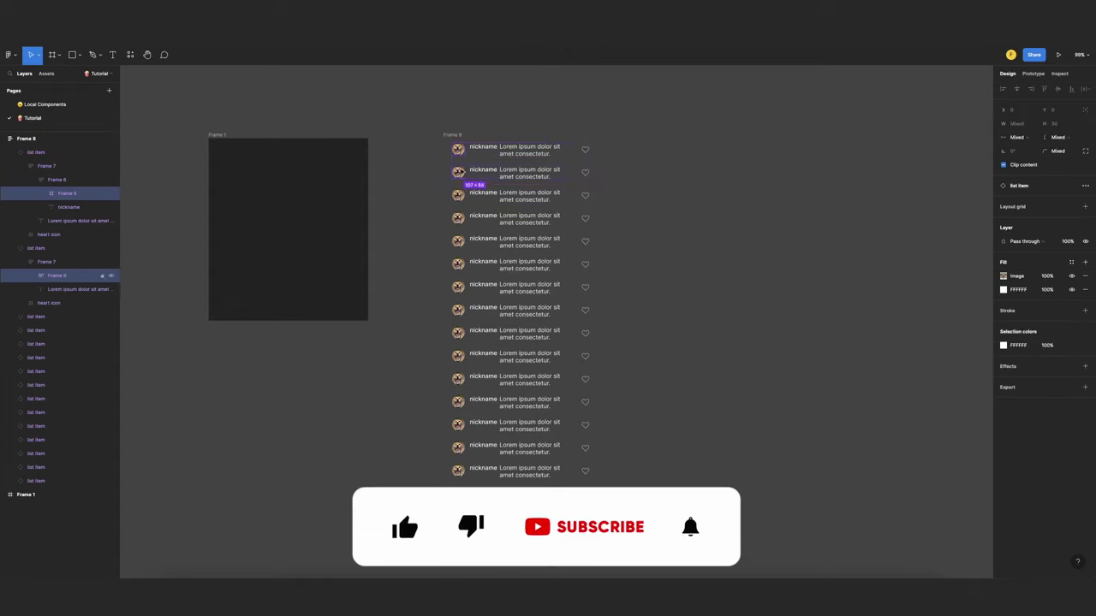
{"action": "double_click", "coordinate": [459, 195], "text": "shift"}
{"action": "double_click", "coordinate": [459, 218], "text": "shift"}
{"action": "double_click", "coordinate": [459, 241], "text": "shift"}
{"action": "double_click", "coordinate": [459, 264], "text": "shift"}
{"action": "double_click", "coordinate": [459, 288], "text": "shift"}
{"action": "left_click", "coordinate": [460, 313], "text": "shift"}
{"action": "left_click", "coordinate": [459, 313], "text": "shift"}
{"action": "double_click", "coordinate": [459, 335], "text": "shift"}
{"action": "double_click", "coordinate": [458, 358], "text": "shift"}
{"action": "double_click", "coordinate": [459, 381], "text": "shift"}
{"action": "double_click", "coordinate": [459, 404], "text": "shift"}
{"action": "double_click", "coordinate": [458, 427], "text": "shift"}
{"action": "left_click", "coordinate": [458, 447], "text": "ctrl+shift"}
{"action": "left_click", "coordinate": [458, 471], "text": "ctrl+shift"}
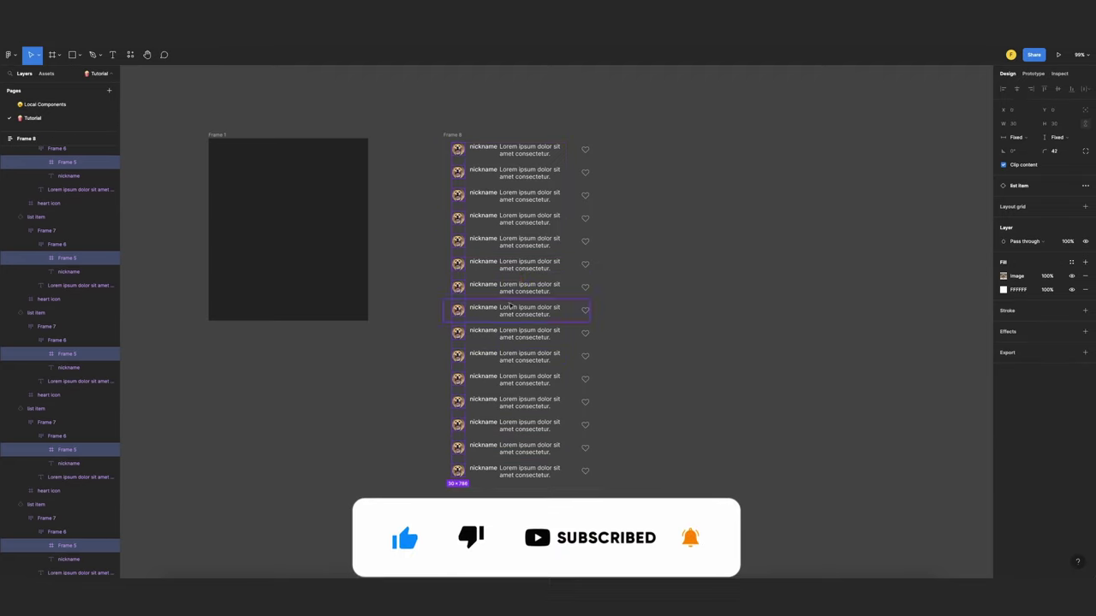
Run the Unsplash plugin on the selected avatars and search for "dogs"
{"action": "key", "text": "ctrl+slash"}
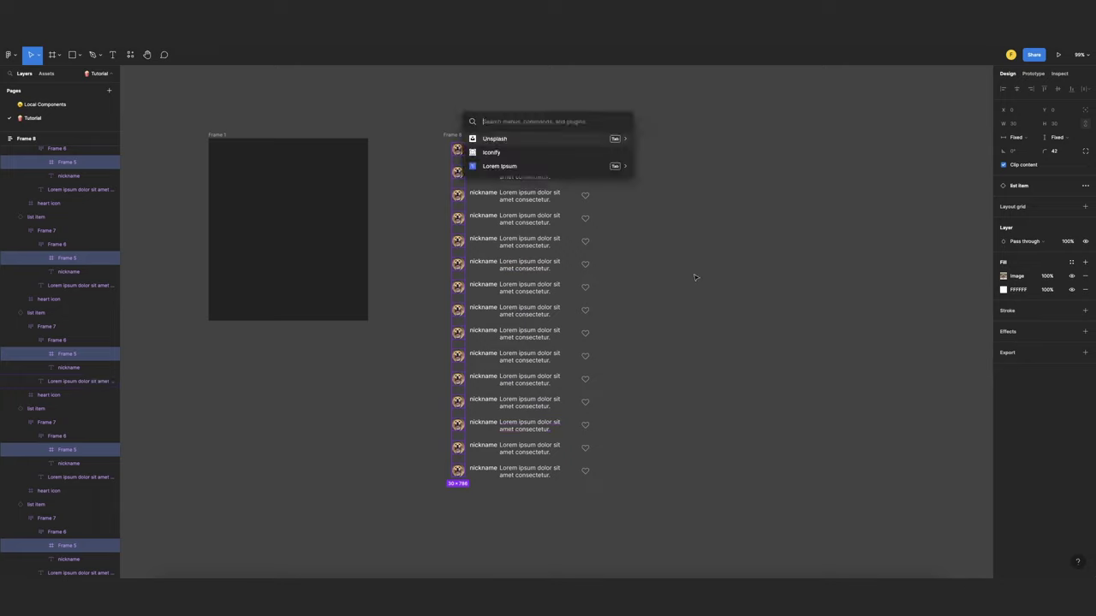
{"action": "key", "text": "Return"}
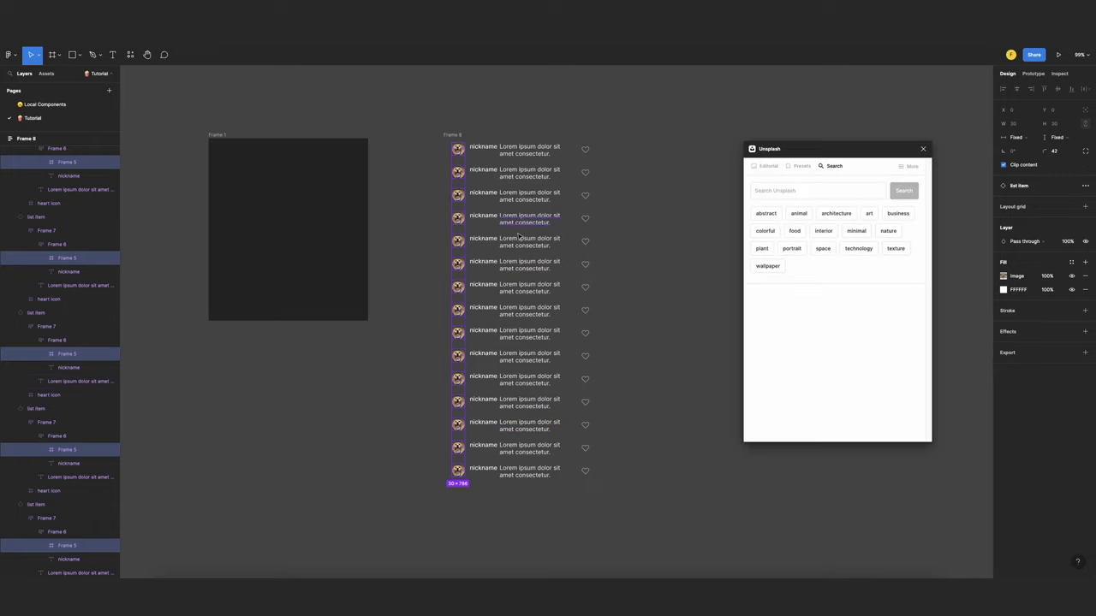
{"action": "left_click", "coordinate": [813, 190]}
{"action": "type", "text": "dogs"}
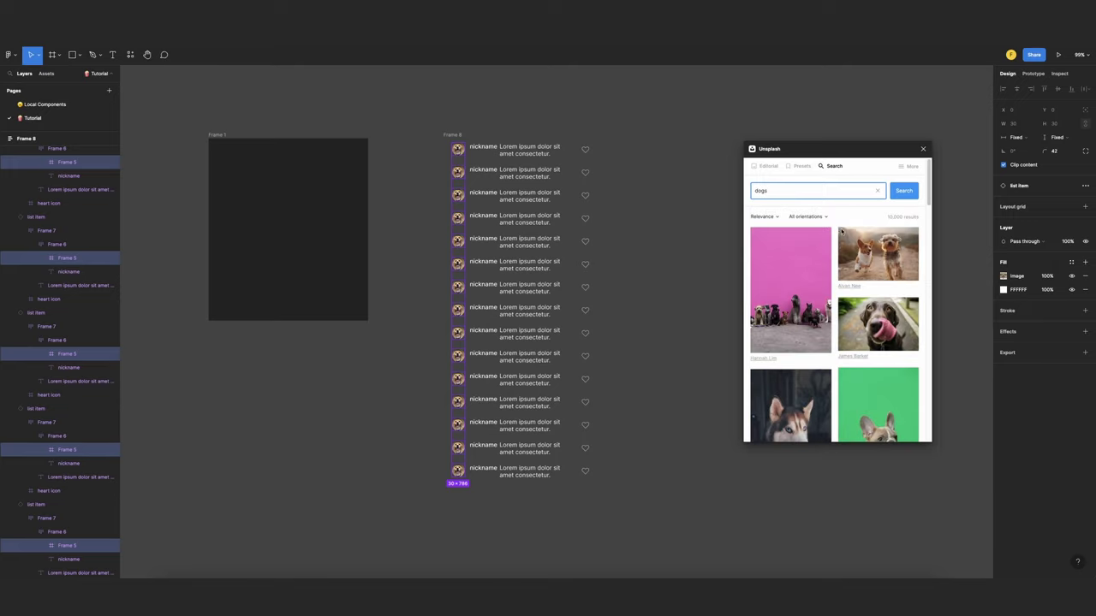
Pick 15 different dog photos in Unsplash, insert them into the selected avatars, and close the plugin
{"action": "right_click", "coordinate": [808, 259]}
{"action": "left_click", "coordinate": [809, 260]}
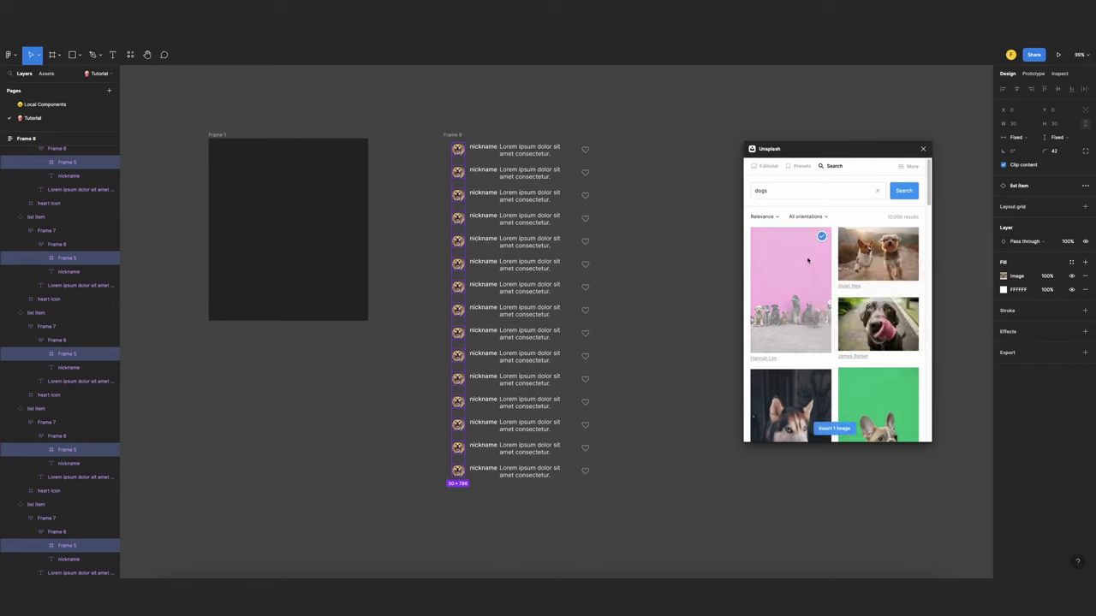
{"action": "left_click", "coordinate": [867, 256]}
{"action": "left_click", "coordinate": [866, 317]}
{"action": "scroll", "coordinate": [866, 317], "scroll_direction": "down", "scroll_amount": 1}
{"action": "scroll", "coordinate": [865, 316], "scroll_direction": "down", "scroll_amount": 3}
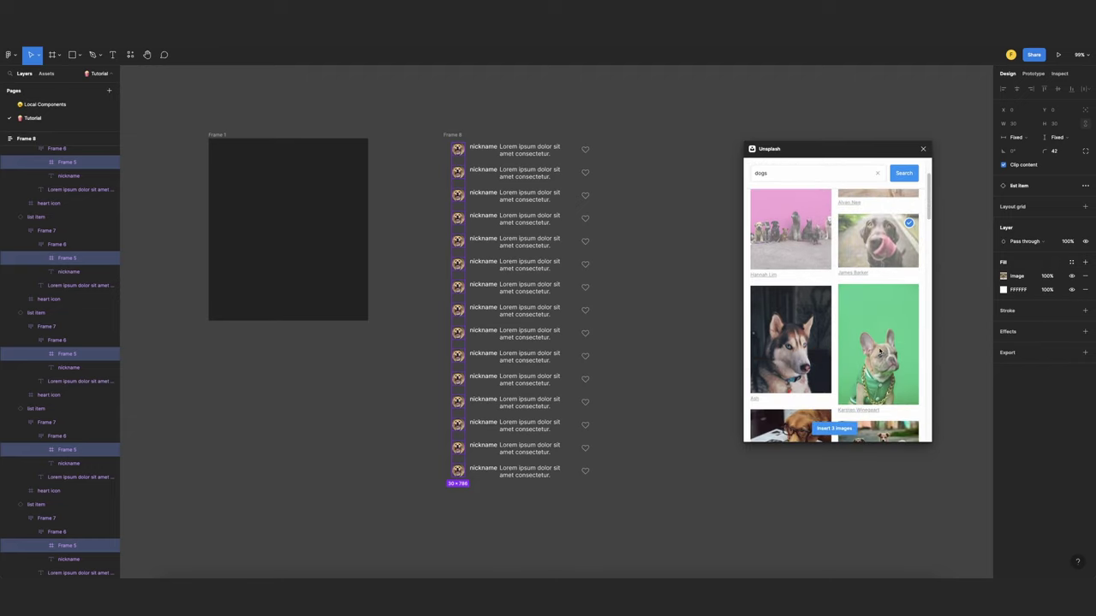
{"action": "left_click", "coordinate": [876, 347]}
{"action": "left_click", "coordinate": [809, 315]}
{"action": "scroll", "coordinate": [809, 315], "scroll_direction": "down", "scroll_amount": 2}
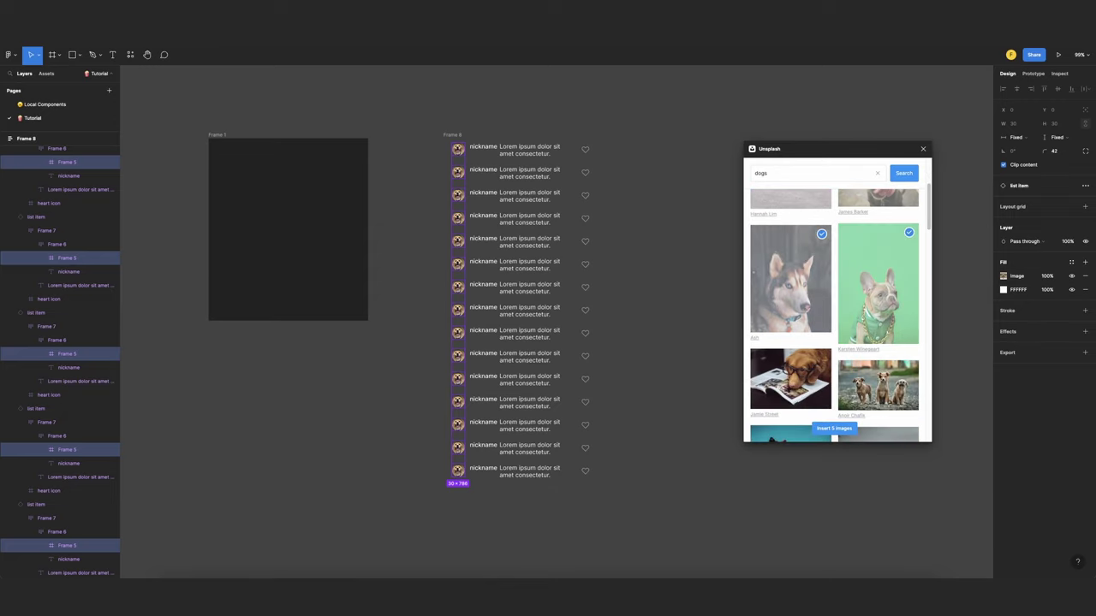
{"action": "left_click", "coordinate": [871, 386]}
{"action": "left_click", "coordinate": [798, 378]}
{"action": "scroll", "coordinate": [805, 377], "scroll_direction": "down", "scroll_amount": 2}
{"action": "left_click", "coordinate": [798, 377]}
{"action": "left_click", "coordinate": [871, 386]}
{"action": "scroll", "coordinate": [857, 341], "scroll_direction": "down", "scroll_amount": 2}
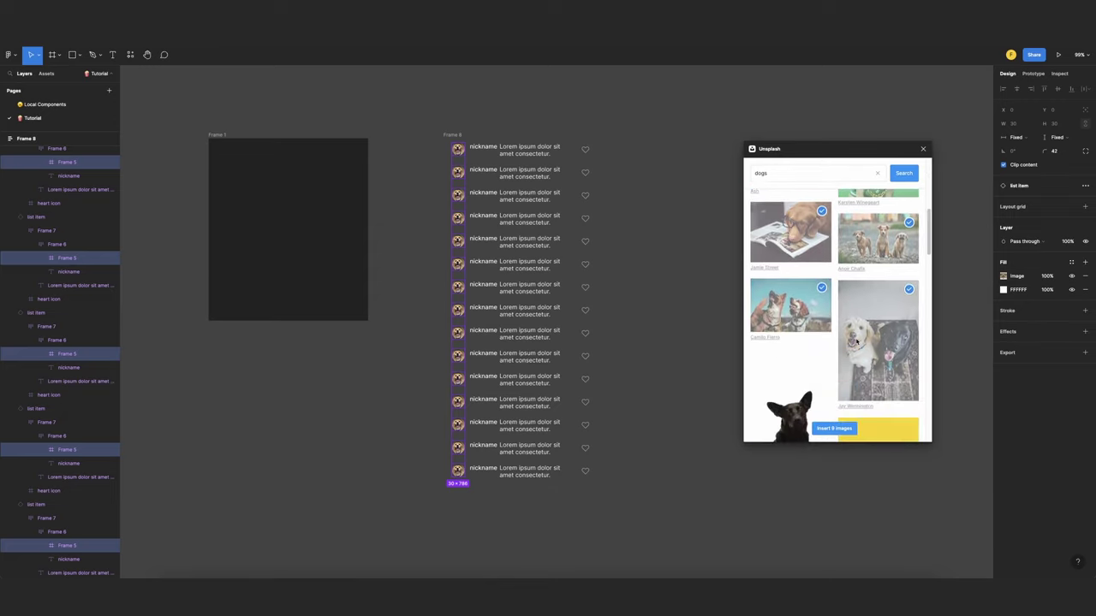
{"action": "left_click", "coordinate": [799, 379]}
{"action": "scroll", "coordinate": [805, 377], "scroll_direction": "down", "scroll_amount": 4}
{"action": "left_click", "coordinate": [858, 355]}
{"action": "left_click", "coordinate": [805, 352]}
{"action": "left_click", "coordinate": [872, 409]}
{"action": "scroll", "coordinate": [871, 409], "scroll_direction": "down", "scroll_amount": 2}
{"action": "left_click", "coordinate": [790, 321]}
{"action": "left_click", "coordinate": [875, 398]}
{"action": "scroll", "coordinate": [843, 418], "scroll_direction": "down", "scroll_amount": 1}
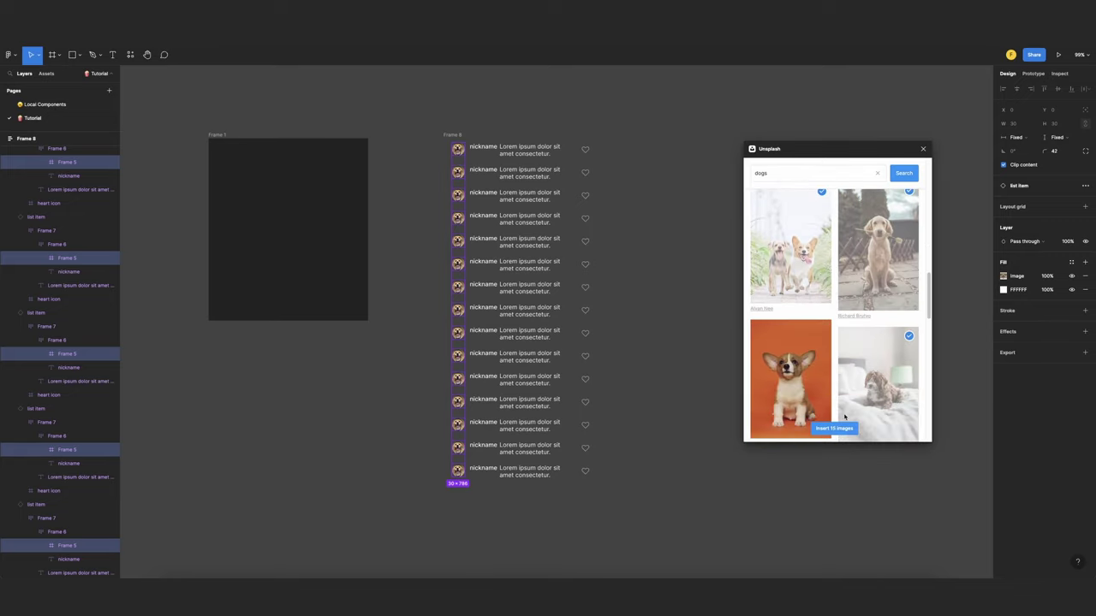
{"action": "left_click", "coordinate": [838, 432]}
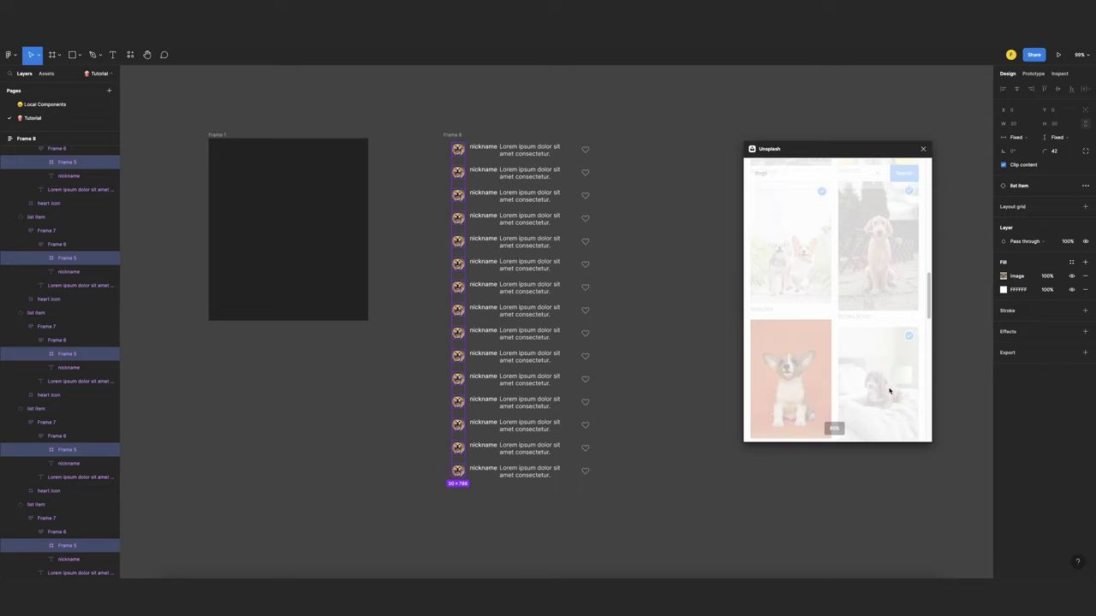
{"action": "left_click", "coordinate": [923, 150]}
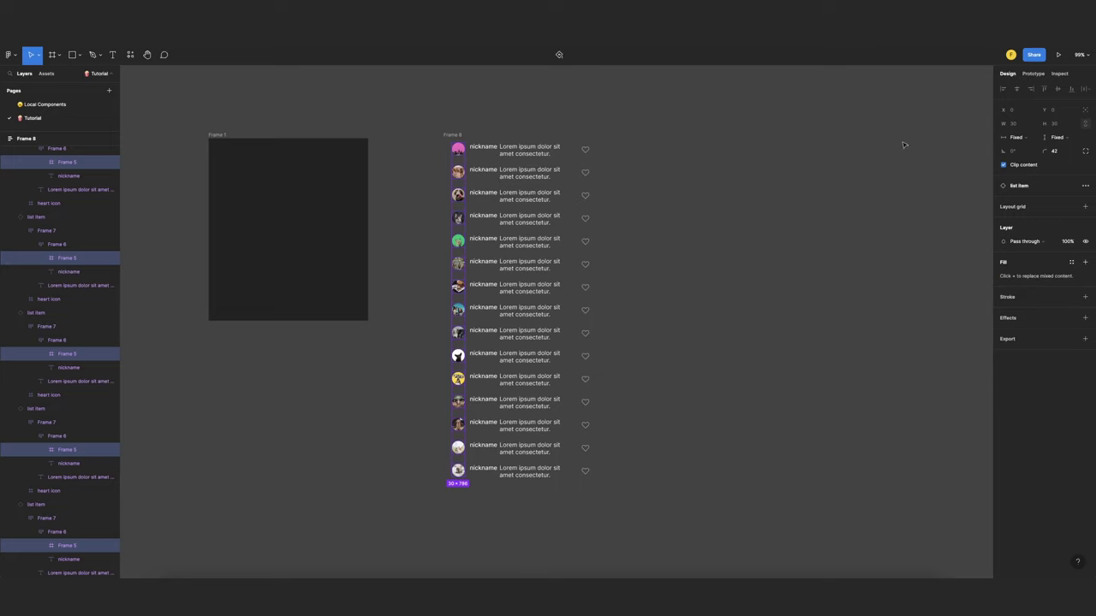
{"action": "left_click", "coordinate": [891, 142]}
Move the auto layout comment list into the dark grey frame, starting at its top edge
{"action": "scroll", "coordinate": [891, 142], "scroll_direction": "down", "scroll_amount": 2}
{"action": "left_click_drag", "start_coordinate": [537, 114], "coordinate": [368, 129]}
{"action": "scroll", "coordinate": [342, 129], "scroll_direction": "left", "scroll_amount": 3}
{"action": "left_click_drag", "start_coordinate": [561, 181], "coordinate": [548, 167]}
{"action": "key", "text": "Escape"}
{"action": "scroll", "coordinate": [597, 128], "scroll_direction": "up", "scroll_amount": 5}
{"action": "scroll", "coordinate": [595, 193], "scroll_direction": "down", "scroll_amount": 2}
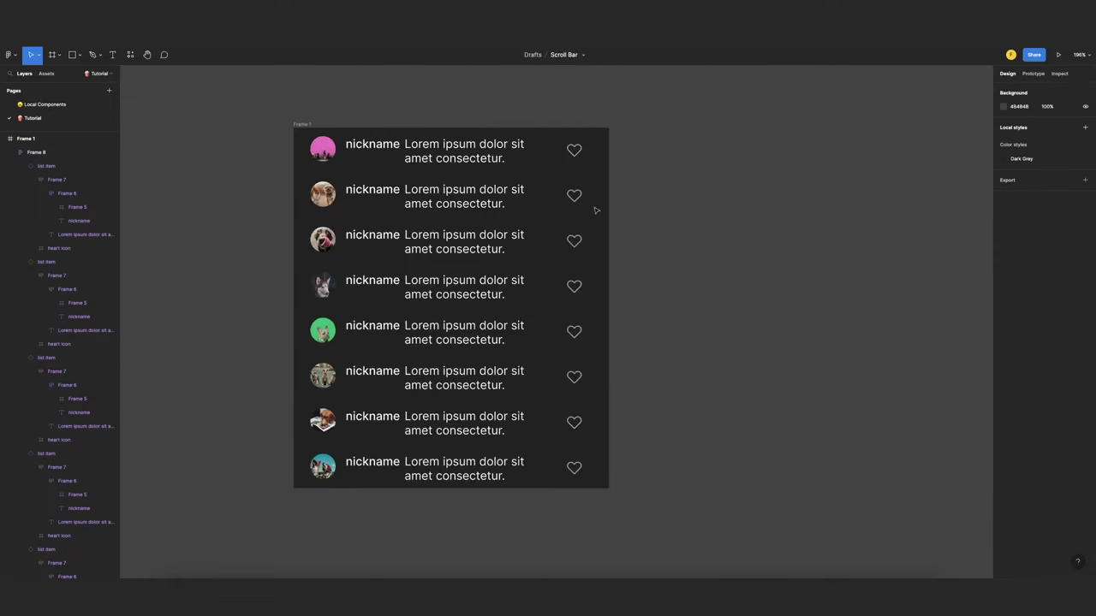
Draw a scrollbar thumb rectangle about 6 × 116 beside the upper heart icons and set its corner radius to 11
{"action": "scroll", "coordinate": [594, 182], "scroll_direction": "up", "scroll_amount": 3}
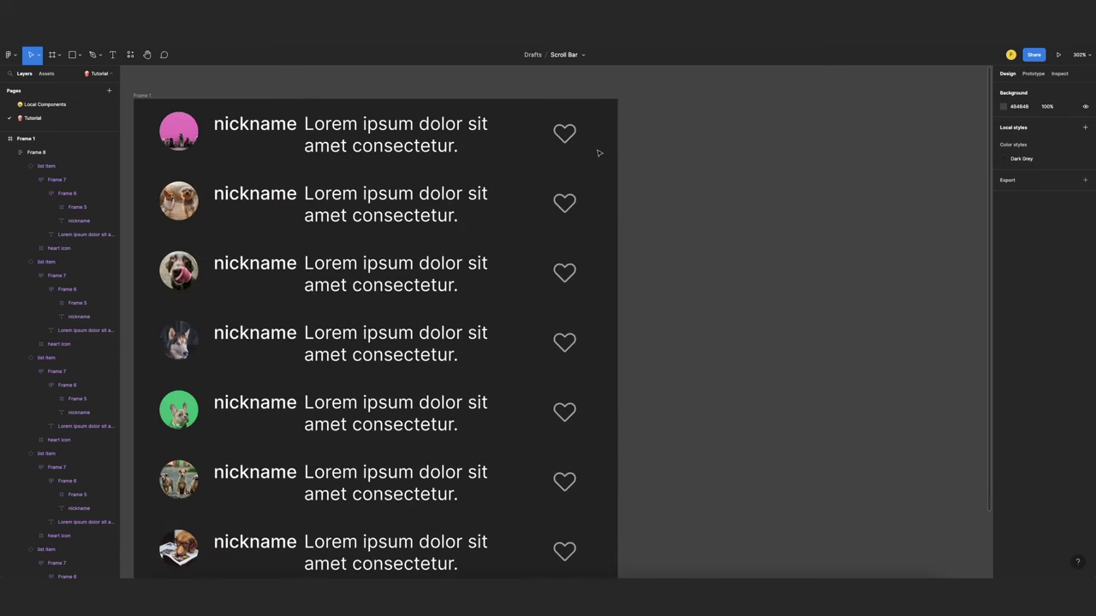
{"action": "key", "text": "r"}
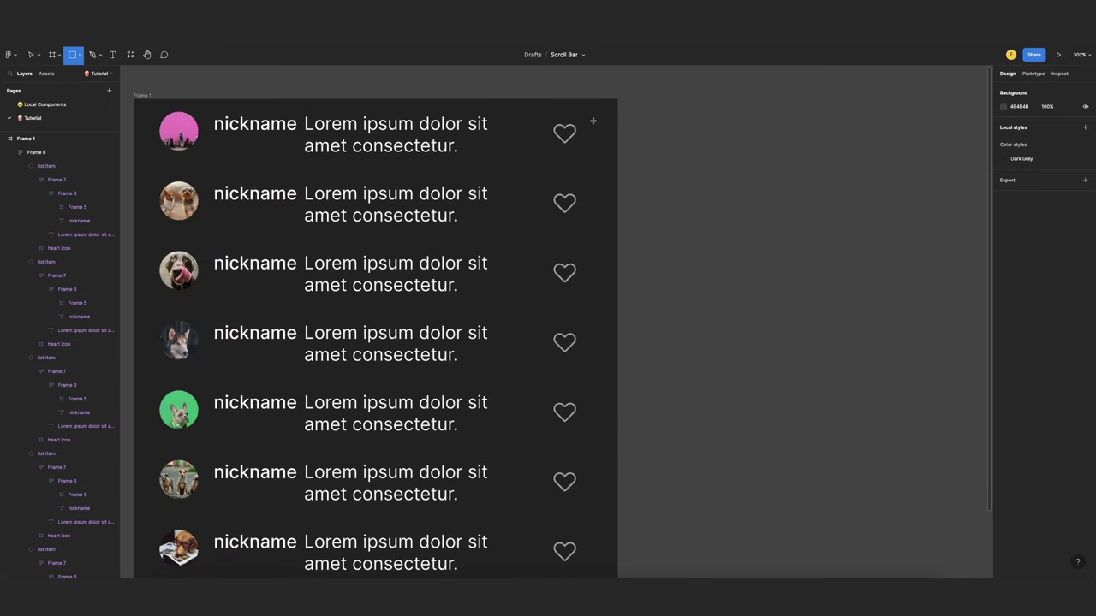
{"action": "mouse_move", "coordinate": [593, 121]}
{"action": "left_mouse_down"}
{"action": "mouse_move", "coordinate": [597, 286]}
{"action": "mouse_move", "coordinate": [600, 273]}
{"action": "left_mouse_up"}
{"action": "left_click", "coordinate": [1058, 137]}
{"action": "type", "text": "3"}
{"action": "key", "text": "Return"}
{"action": "left_click", "coordinate": [750, 154]}
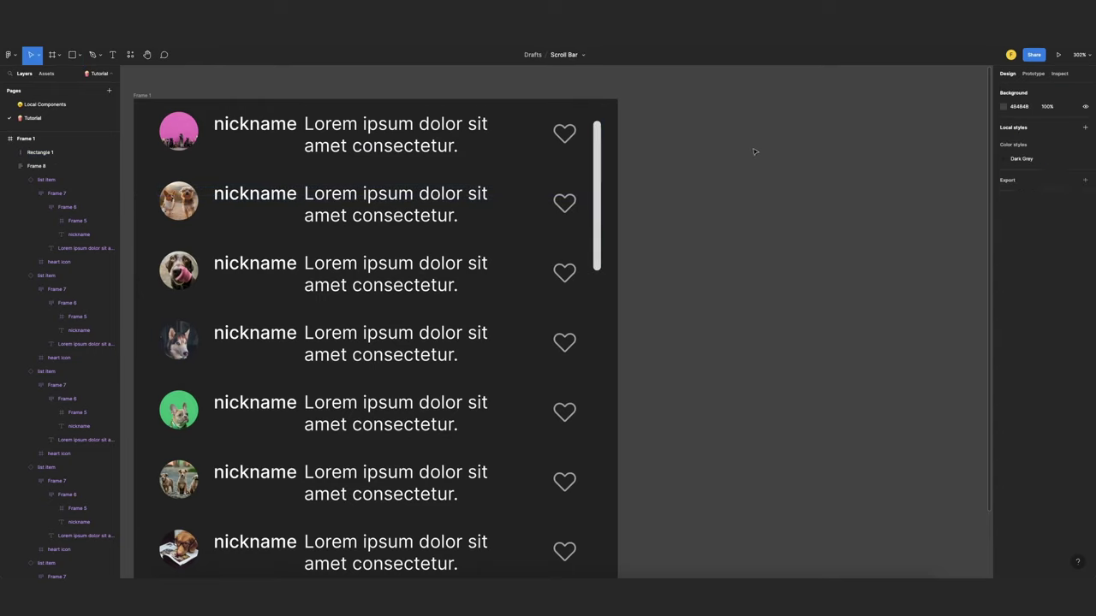
Duplicate the scrollbar thumb rectangle in place
{"action": "scroll", "coordinate": [587, 176], "scroll_direction": "up", "scroll_amount": 3}
{"action": "left_click", "coordinate": [599, 173]}
{"action": "scroll", "coordinate": [729, 154], "scroll_direction": "down", "scroll_amount": 1}
{"action": "left_click", "coordinate": [705, 161]}
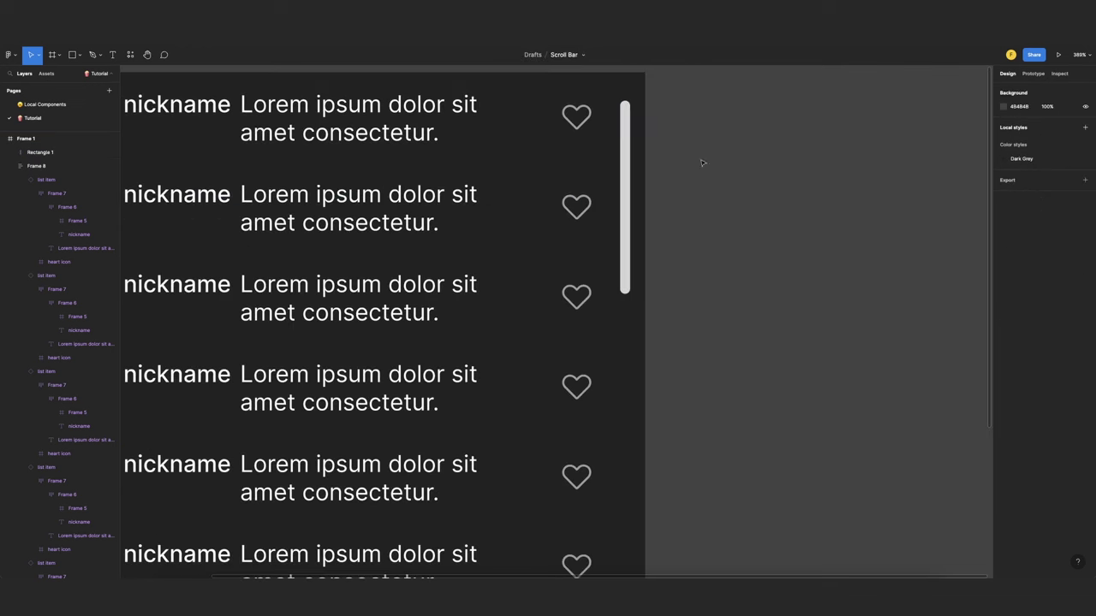
{"action": "left_click", "coordinate": [624, 175]}
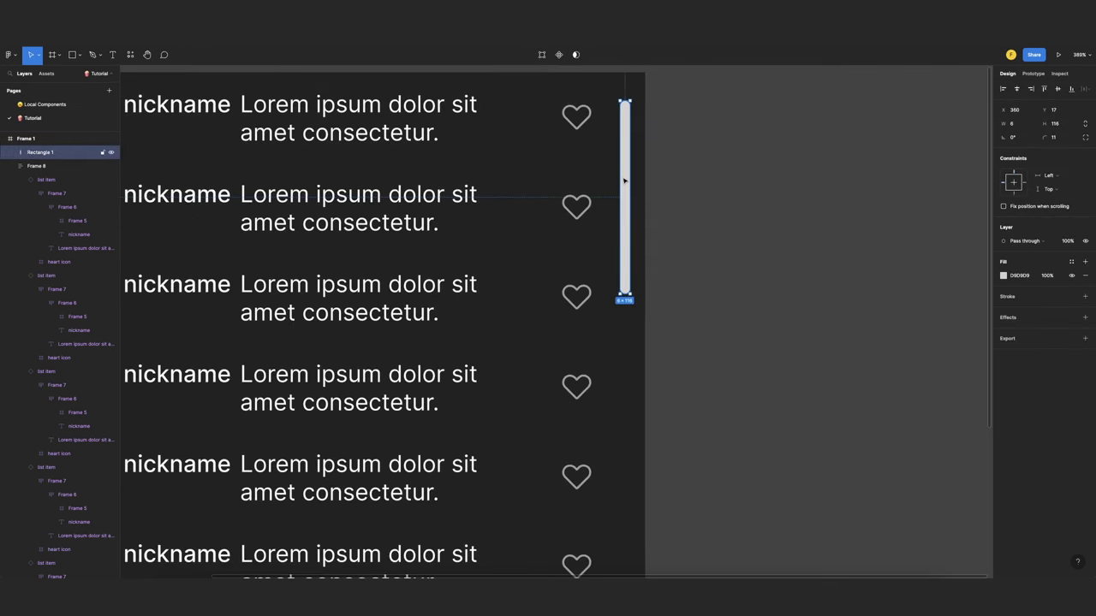
{"action": "key", "text": "ctrl+d"}
{"action": "scroll", "coordinate": [624, 181], "scroll_direction": "down", "scroll_amount": 2}
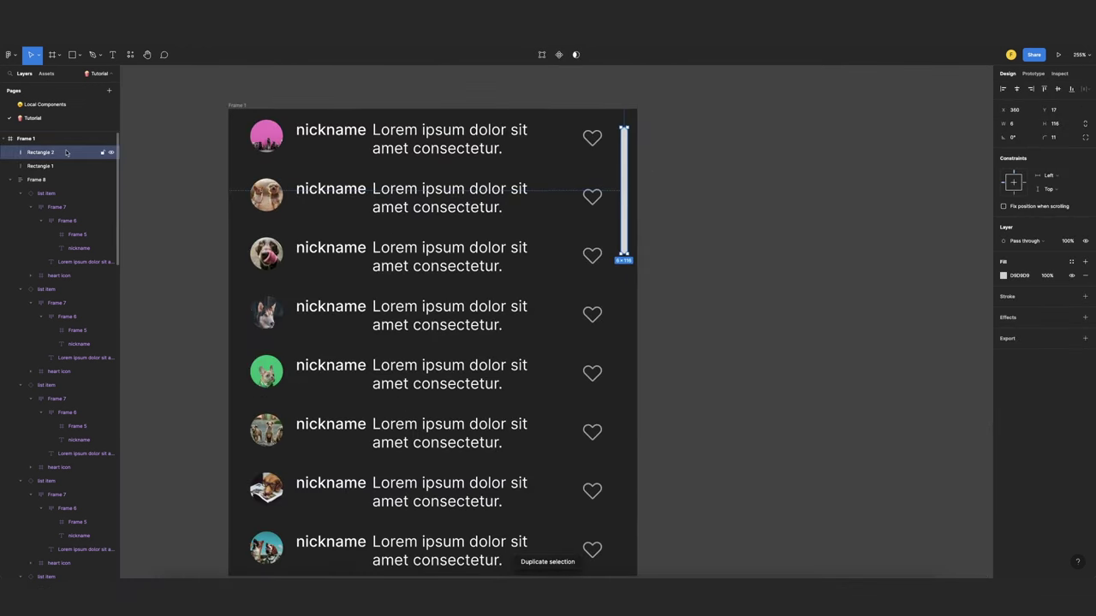
Stretch Rectangle 1 down the comments frame to about 6 × 395 as the scrollbar track and fill it with 505050
{"action": "left_click_drag", "start_coordinate": [68, 155], "coordinate": [71, 172]}
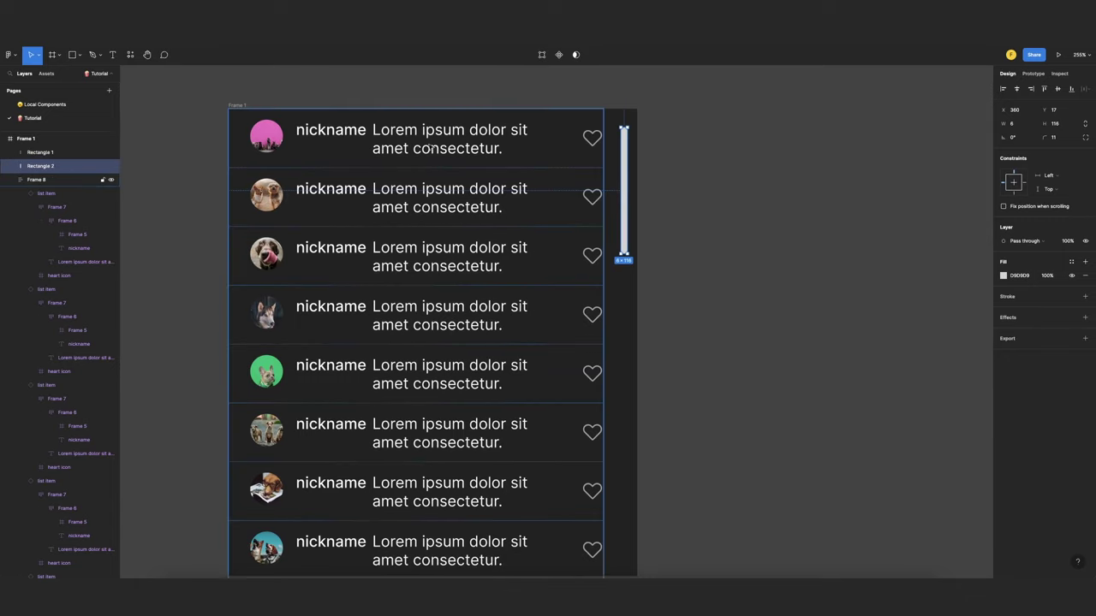
{"action": "left_click", "coordinate": [624, 250]}
{"action": "left_click_drag", "start_coordinate": [624, 255], "coordinate": [624, 421]}
{"action": "scroll", "coordinate": [623, 420], "scroll_direction": "down", "scroll_amount": 2}
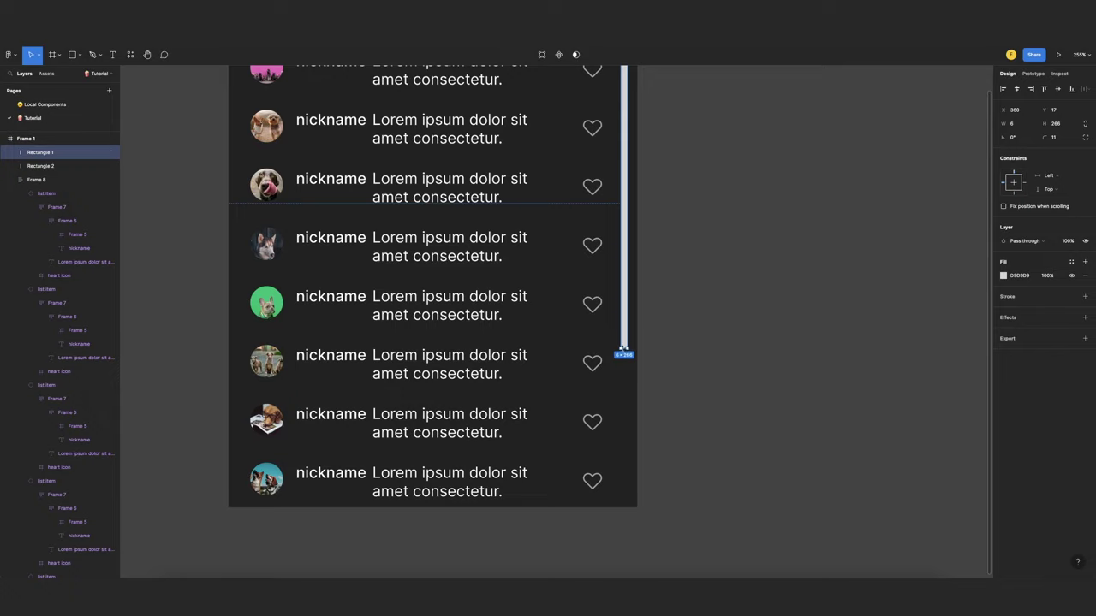
{"action": "left_click_drag", "start_coordinate": [623, 349], "coordinate": [619, 488]}
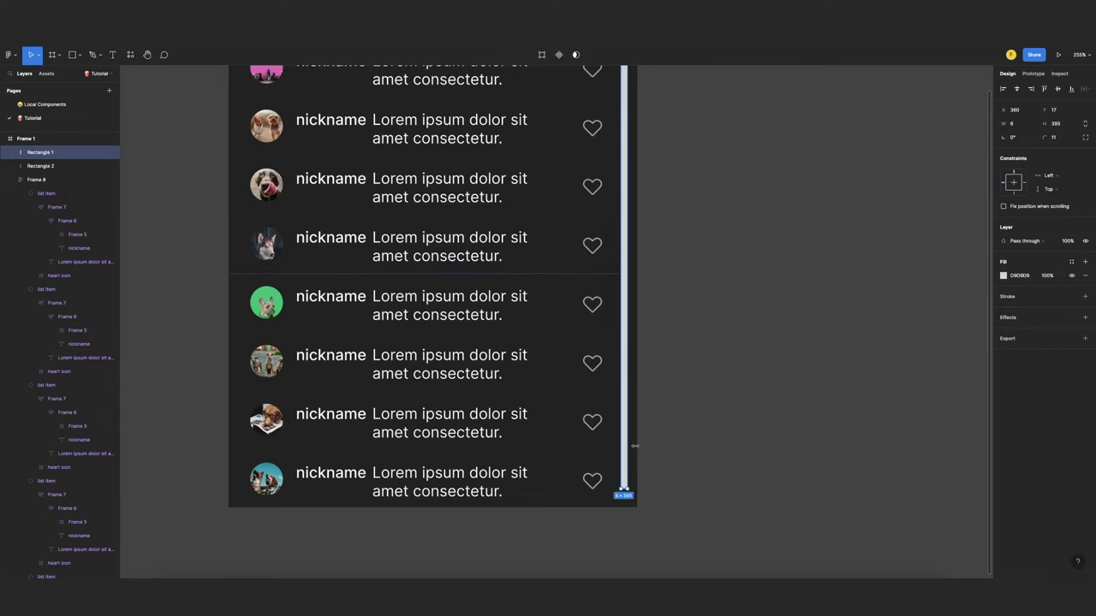
{"action": "left_click", "coordinate": [1003, 275]}
{"action": "left_click_drag", "start_coordinate": [890, 326], "coordinate": [879, 363]}
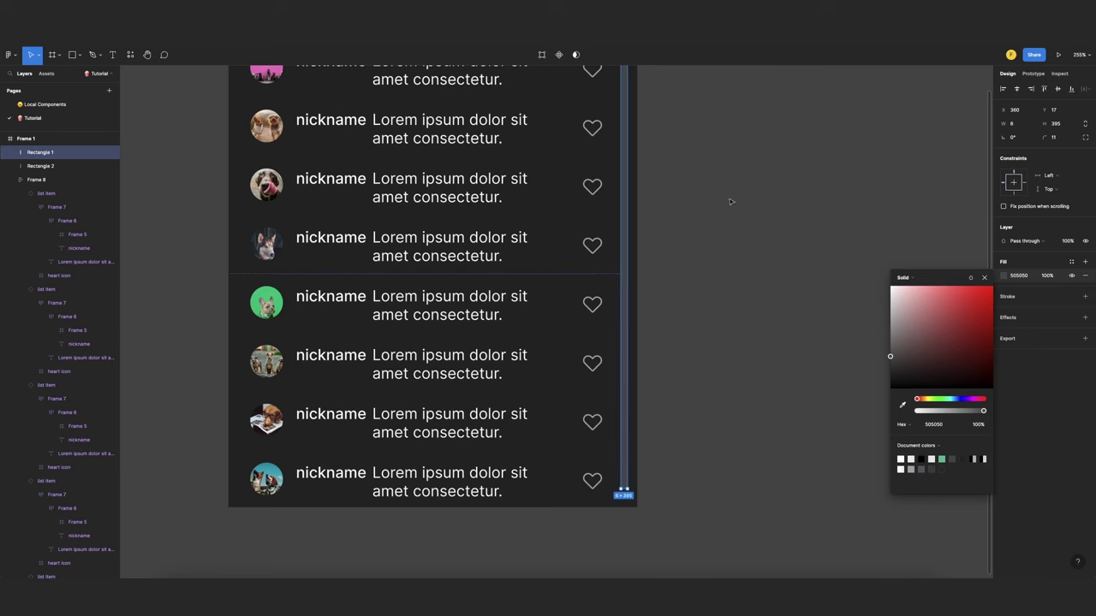
Bring the shorter light scrollbar thumb, Rectangle 2, in front of the dark track in the layer order
{"action": "scroll", "coordinate": [616, 118], "scroll_direction": "up", "scroll_amount": 5}
{"action": "scroll", "coordinate": [629, 299], "scroll_direction": "up", "scroll_amount": 5}
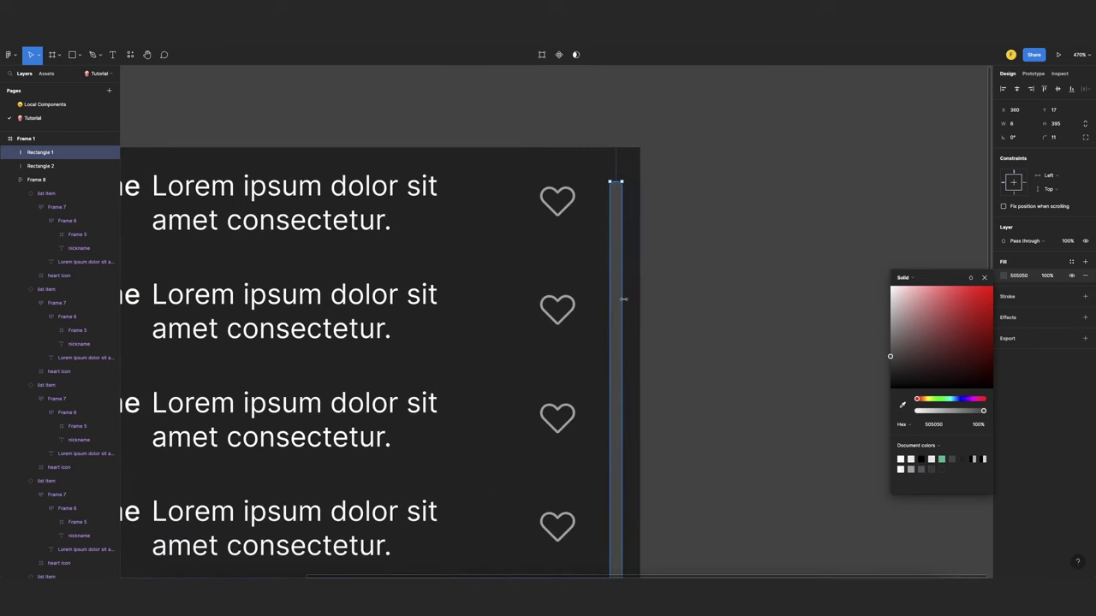
{"action": "left_click", "coordinate": [43, 165]}
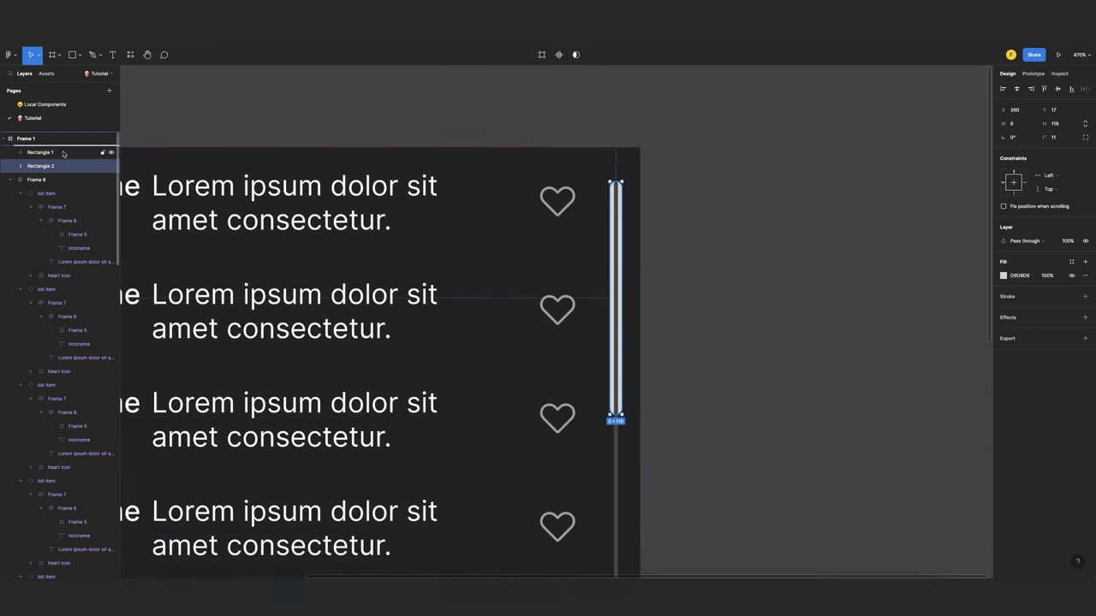
{"action": "left_click_drag", "start_coordinate": [63, 154], "coordinate": [65, 153]}
{"action": "left_click", "coordinate": [673, 154]}
{"action": "scroll", "coordinate": [673, 156], "scroll_direction": "down", "scroll_amount": 8}
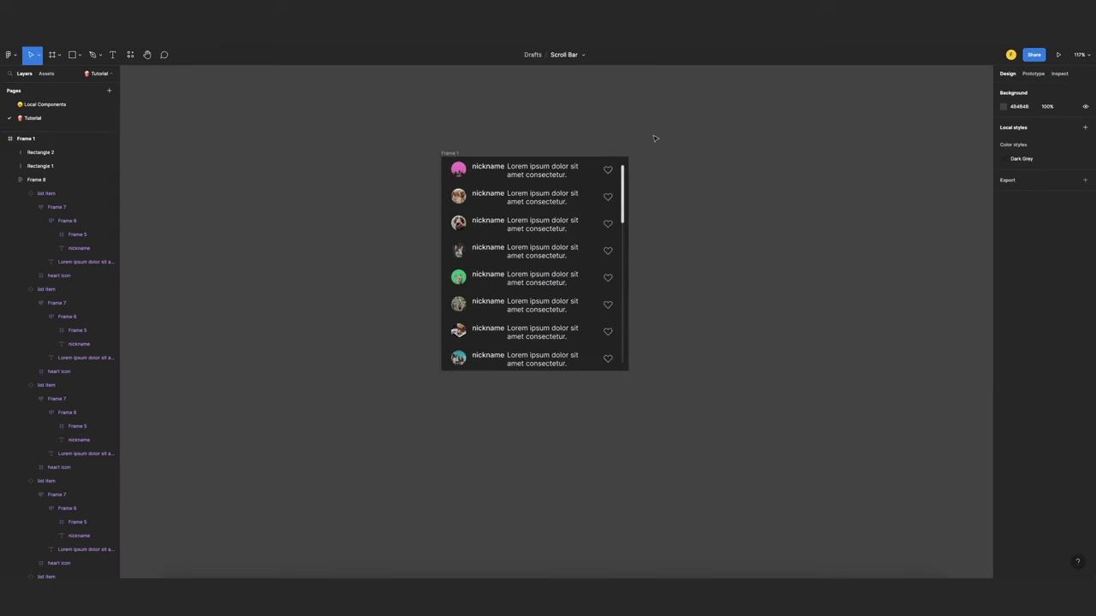
Insert the modal top component and place it directly above the comments frame, aligned with its sides
{"action": "scroll", "coordinate": [490, 145], "scroll_direction": "up", "scroll_amount": 3}
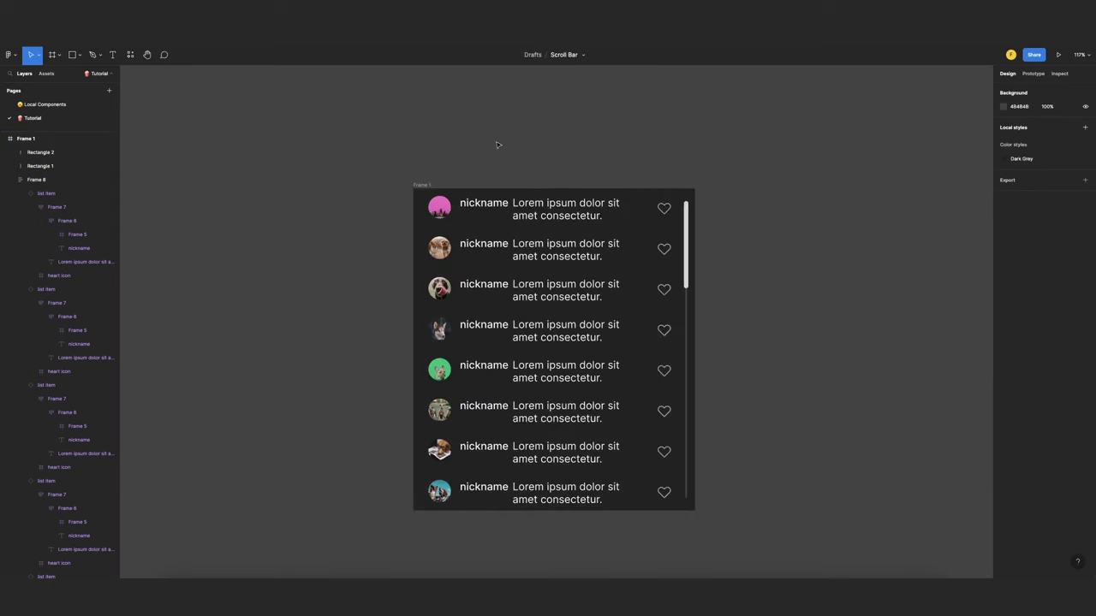
{"action": "scroll", "coordinate": [547, 144], "scroll_direction": "down", "scroll_amount": 3}
{"action": "scroll", "coordinate": [563, 147], "scroll_direction": "up", "scroll_amount": 2}
{"action": "key", "text": "shift+i"}
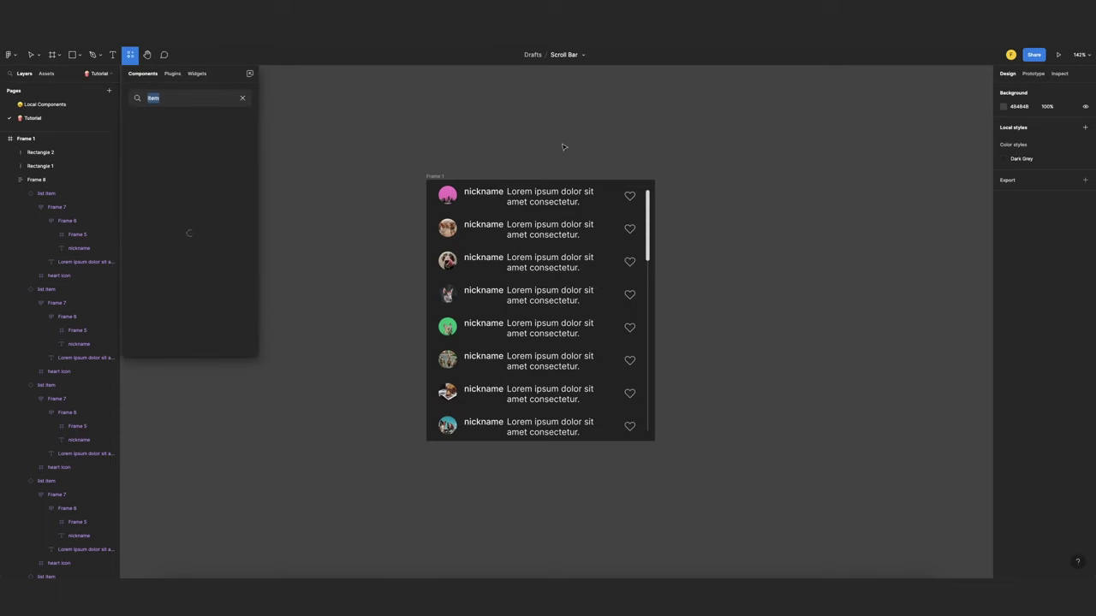
{"action": "type", "text": "top"}
{"action": "key", "text": "Return"}
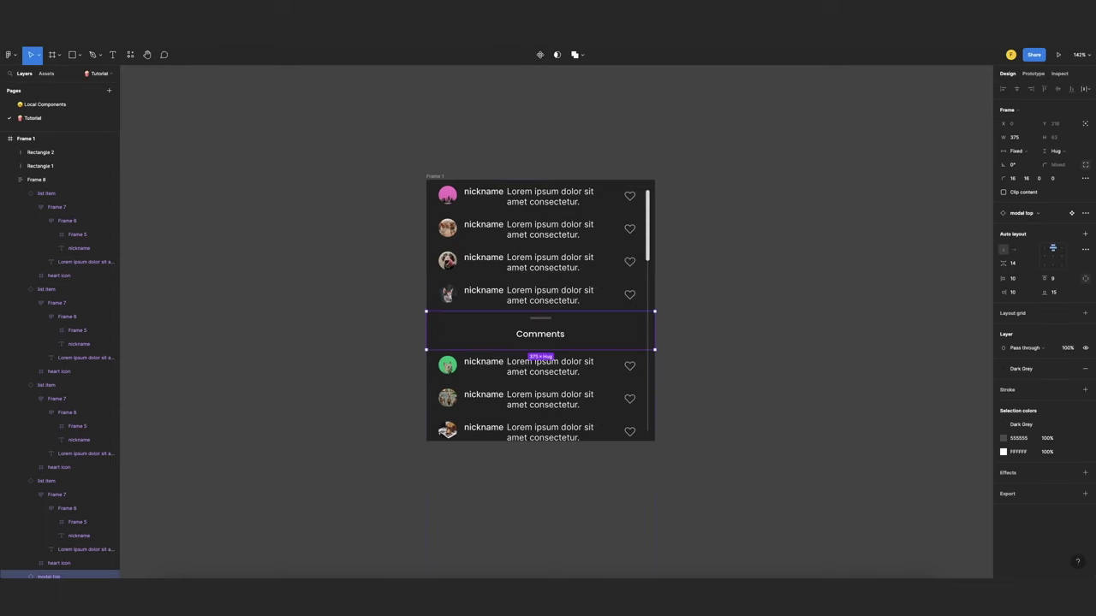
{"action": "left_click_drag", "start_coordinate": [596, 324], "coordinate": [595, 153]}
{"action": "left_click", "coordinate": [691, 143]}
Insert the modal bottom component and place it directly below the comments frame
{"action": "scroll", "coordinate": [739, 298], "scroll_direction": "down", "scroll_amount": 2}
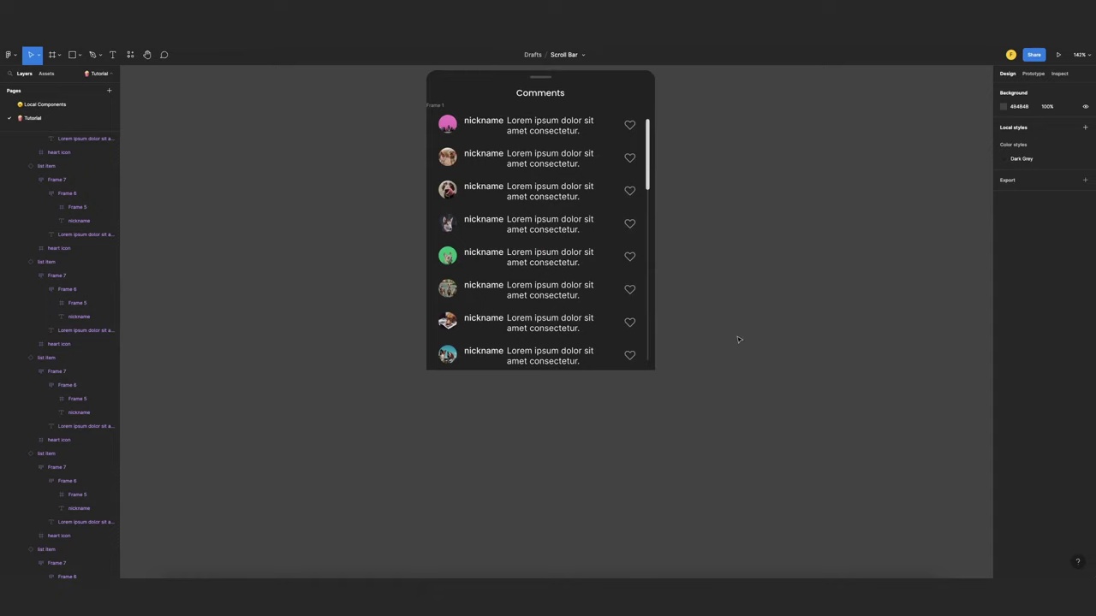
{"action": "key", "text": "shift+i"}
{"action": "type", "text": "bottom"}
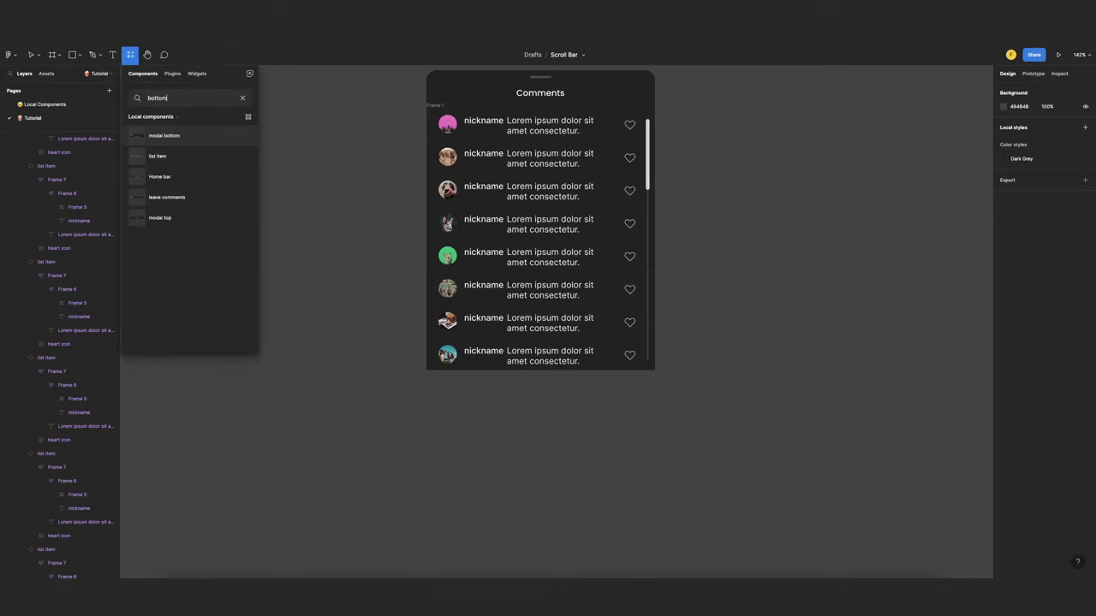
{"action": "key", "text": "Return"}
{"action": "left_click_drag", "start_coordinate": [560, 323], "coordinate": [560, 390]}
{"action": "left_click", "coordinate": [734, 297]}
Wrap the modal top, comments frame and modal bottom together in a new frame named "bottom sheet"
{"action": "scroll", "coordinate": [719, 257], "scroll_direction": "down", "scroll_amount": 3}
{"action": "left_click_drag", "start_coordinate": [481, 99], "coordinate": [759, 408]}
{"action": "right_click", "coordinate": [619, 257]}
{"action": "mouse_move", "coordinate": [668, 324]}
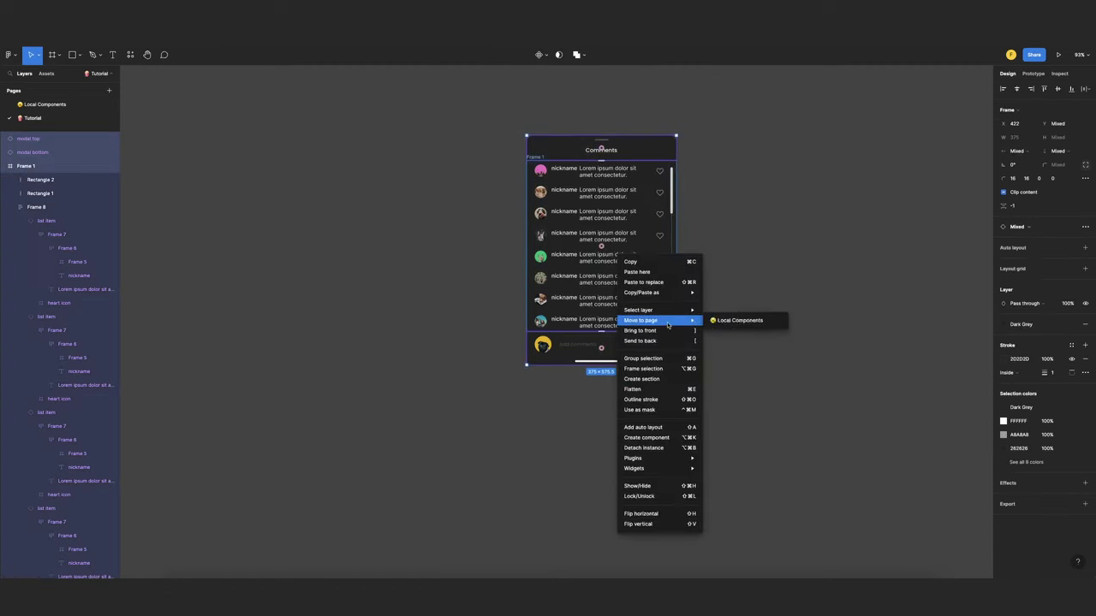
{"action": "left_click", "coordinate": [655, 369]}
{"action": "double_click", "coordinate": [535, 131]}
{"action": "type", "text": "bottom sheet"}
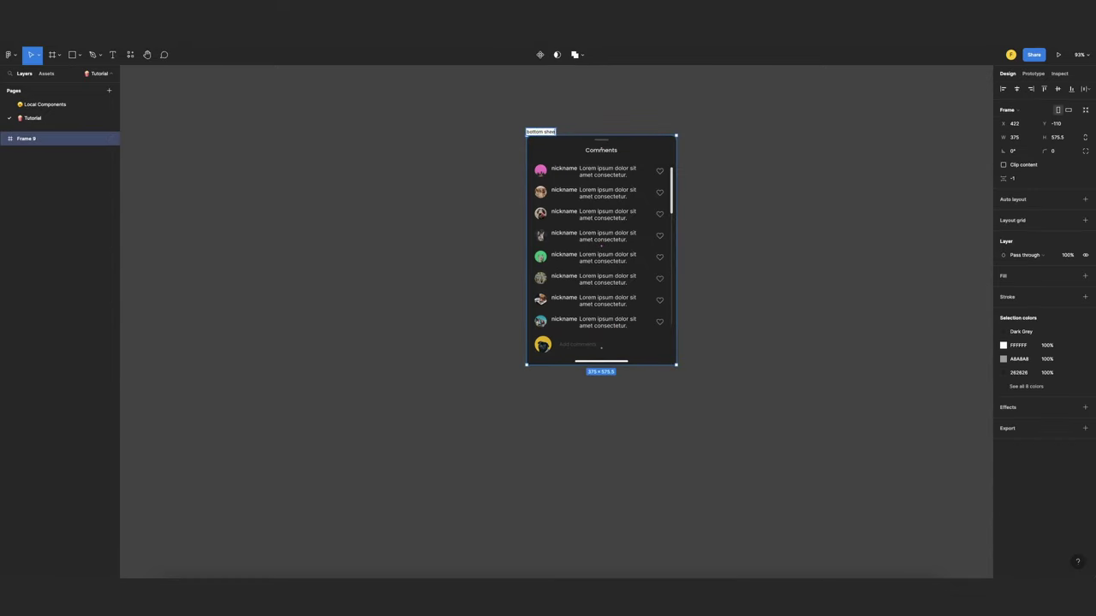
{"action": "key", "text": "Return"}
Duplicate the bottom sheet frame and place the copy beside the original with a small gap
{"action": "scroll", "coordinate": [774, 151], "scroll_direction": "up", "scroll_amount": 2}
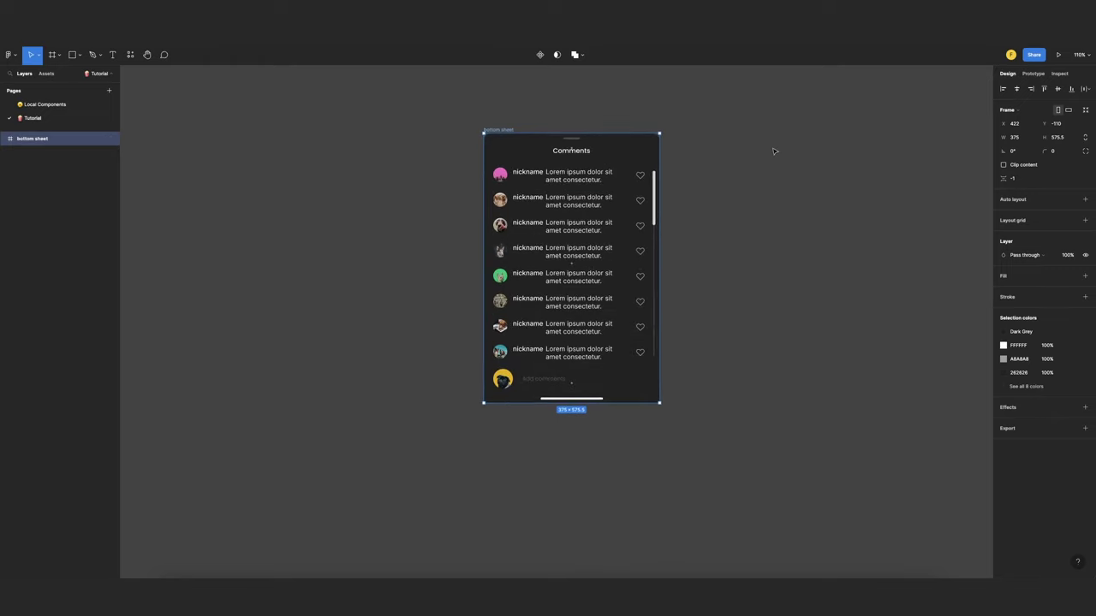
{"action": "scroll", "coordinate": [676, 160], "scroll_direction": "up", "scroll_amount": 1}
{"action": "scroll", "coordinate": [540, 113], "scroll_direction": "right", "scroll_amount": 2}
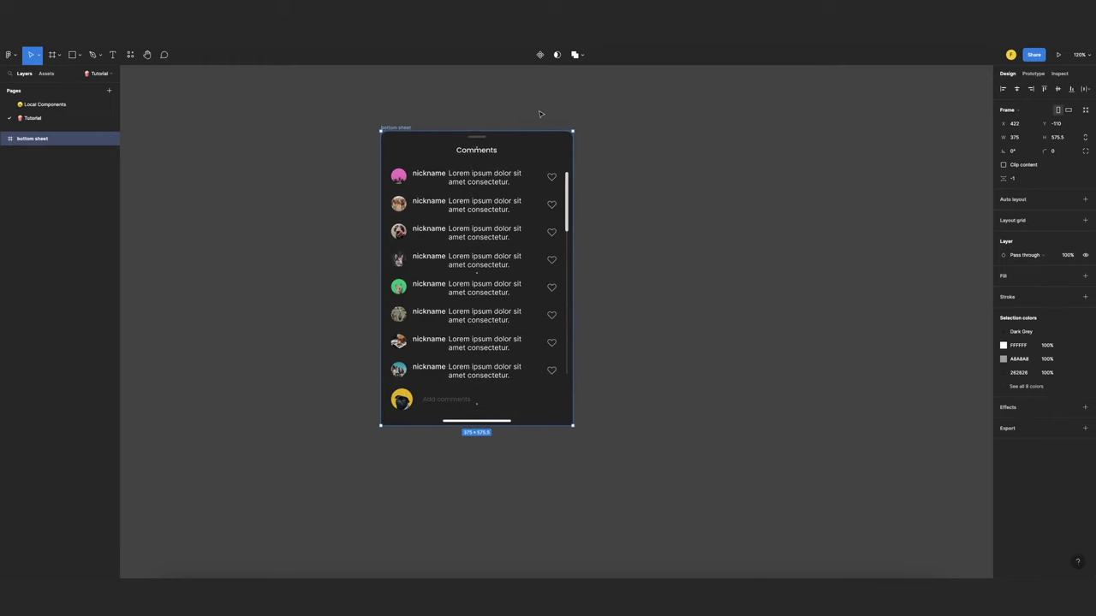
{"action": "left_click", "coordinate": [397, 105]}
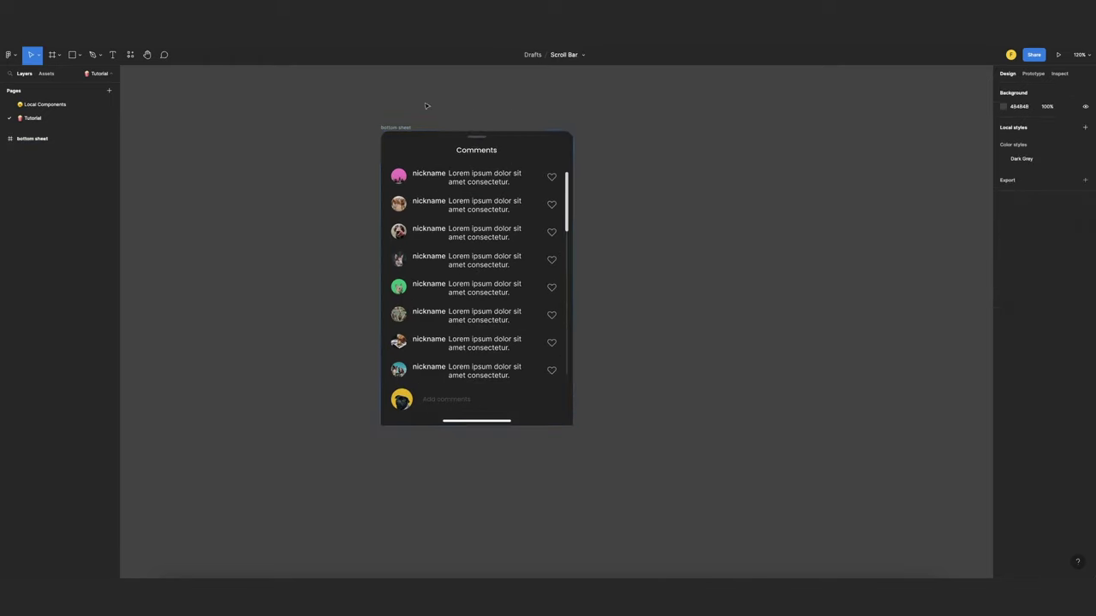
{"action": "left_click", "coordinate": [381, 129]}
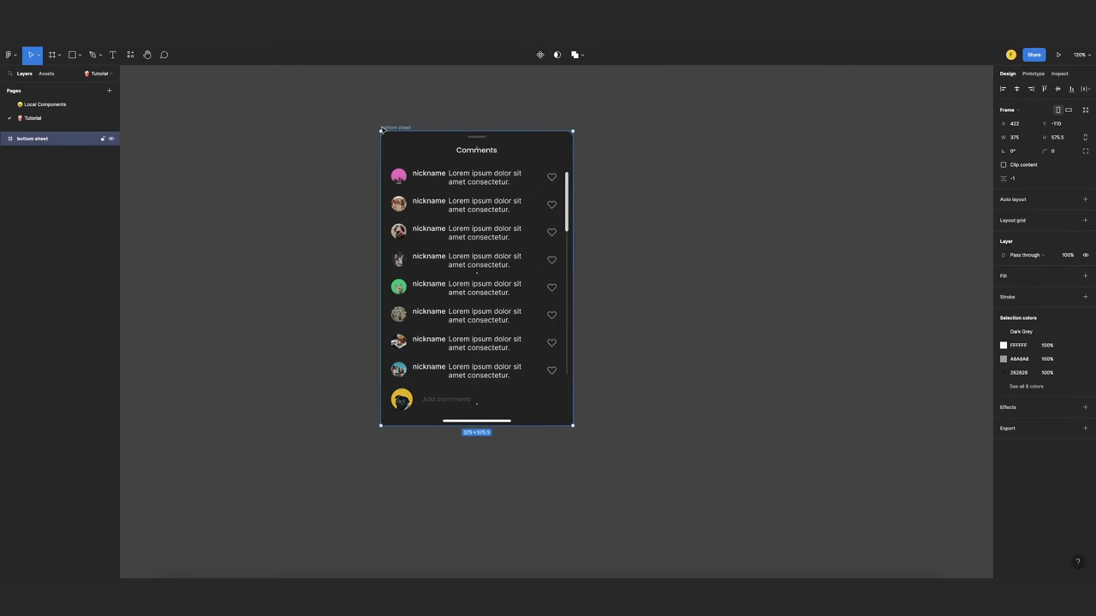
{"action": "key", "text": "ctrl+d"}
{"action": "left_click_drag", "start_coordinate": [618, 130], "coordinate": [631, 130]}
In the copied bottom sheet, move the comment list up until its last comments sit just above the comment input
{"action": "double_click", "coordinate": [720, 245]}
{"action": "left_click_drag", "start_coordinate": [729, 369], "coordinate": [729, 234]}
{"action": "left_click_drag", "start_coordinate": [729, 322], "coordinate": [729, 282]}
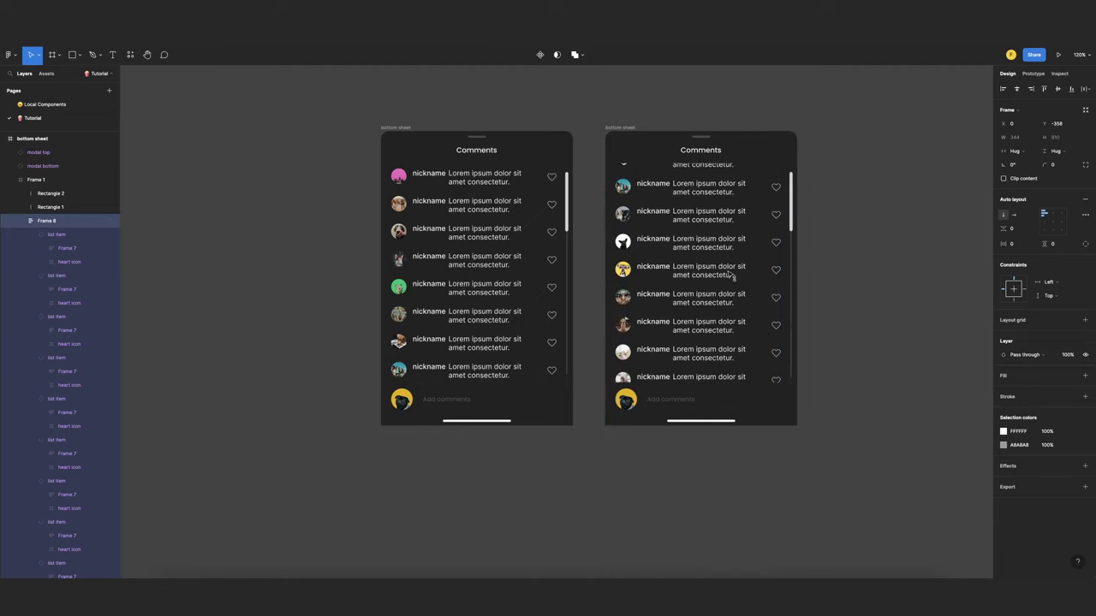
{"action": "left_click_drag", "start_coordinate": [730, 274], "coordinate": [730, 264]}
{"action": "left_click", "coordinate": [888, 220]}
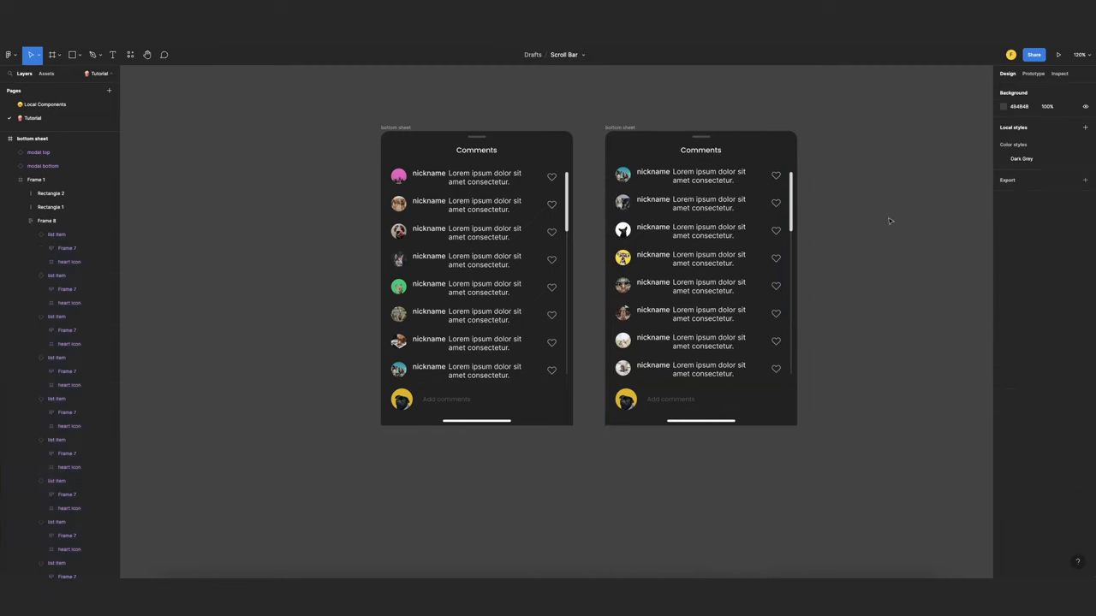
Move the copied sheet's scrollbar thumb straight down to the lower end of its track
{"action": "left_click", "coordinate": [791, 218]}
{"action": "scroll", "coordinate": [808, 247], "scroll_direction": "up", "scroll_amount": 5}
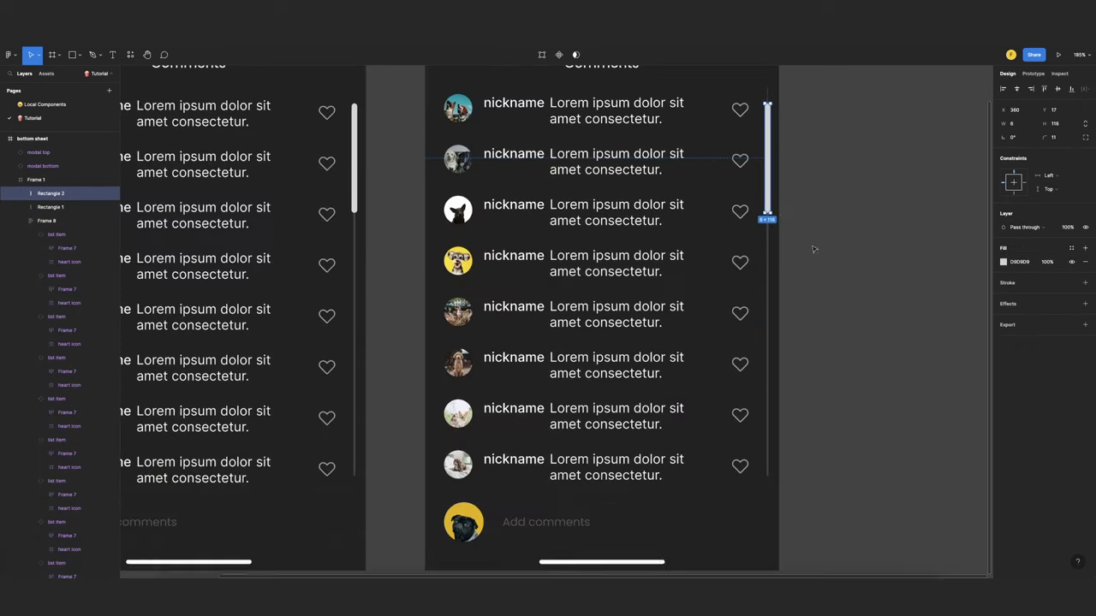
{"action": "left_click_drag", "start_coordinate": [772, 199], "coordinate": [770, 464]}
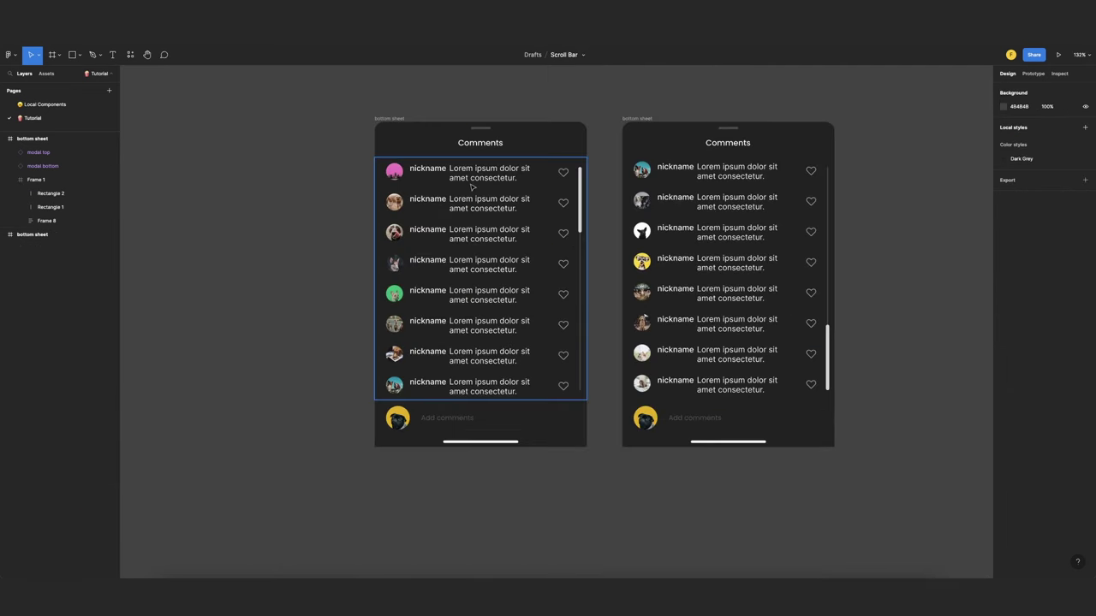
Add a prototype link from the original sheet's scrollbar thumb to the copied sheet, using the On drag trigger with Smart animate
{"action": "left_click", "coordinate": [534, 172]}
{"action": "key", "text": "shift+e"}
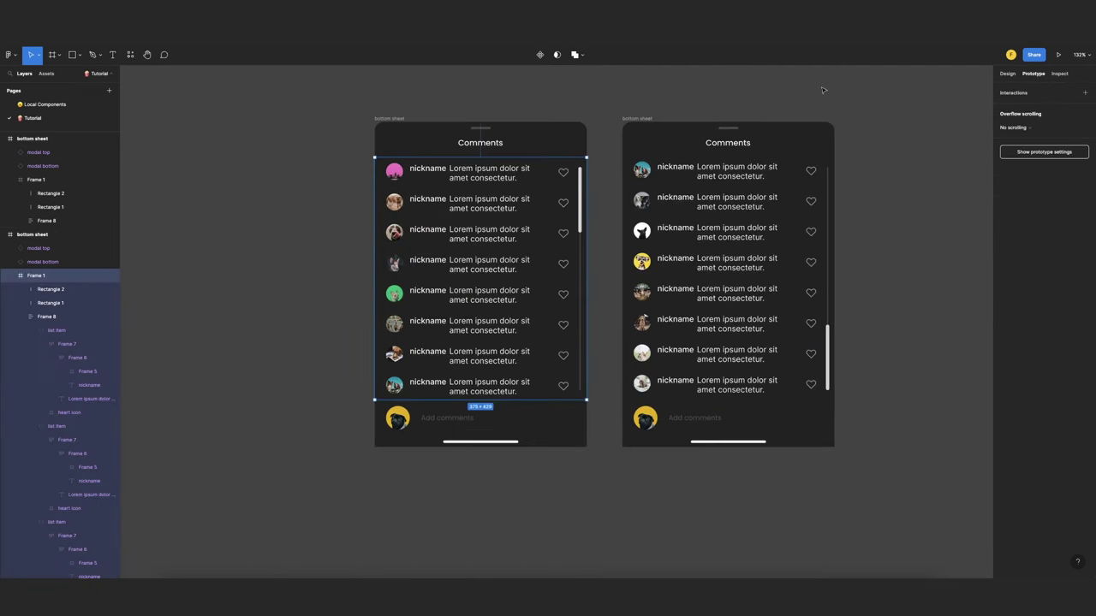
{"action": "left_click", "coordinate": [580, 185]}
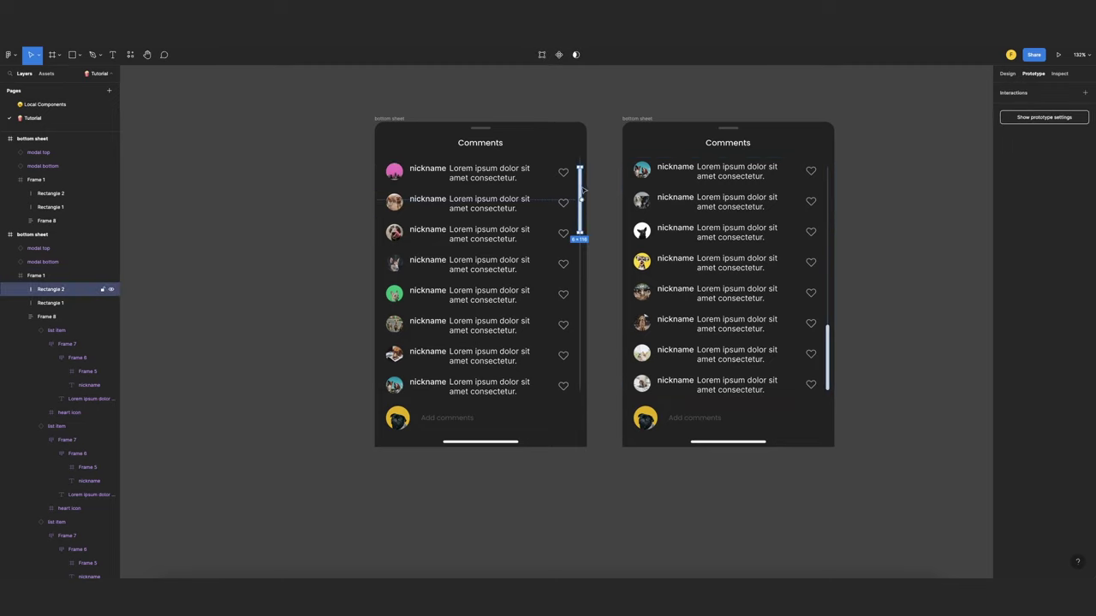
{"action": "left_click_drag", "start_coordinate": [581, 200], "coordinate": [633, 274]}
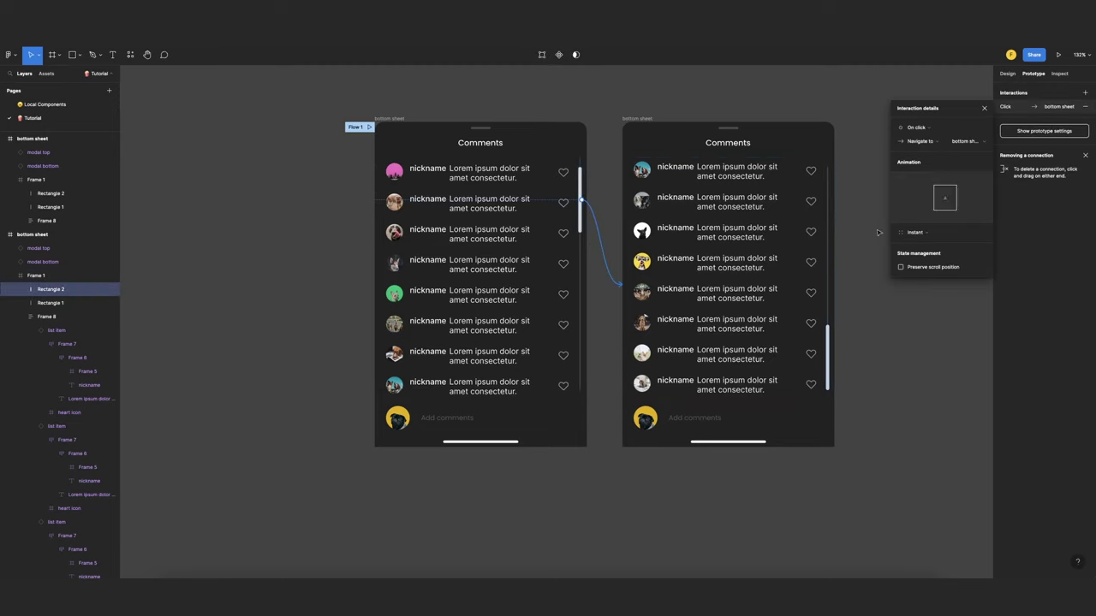
{"action": "left_click", "coordinate": [922, 127]}
{"action": "left_click", "coordinate": [916, 137]}
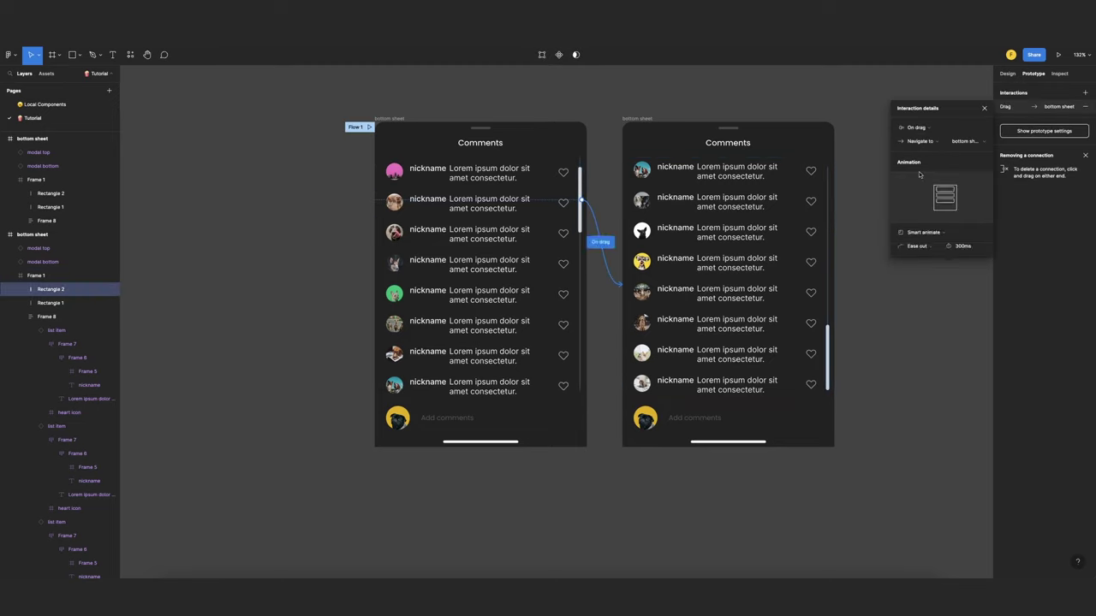
{"action": "left_click", "coordinate": [987, 110]}
{"action": "left_click", "coordinate": [917, 103]}
Link the copied sheet's scrollbar thumb back to the original sheet with the On drag trigger and Smart animate
{"action": "left_click", "coordinate": [828, 351]}
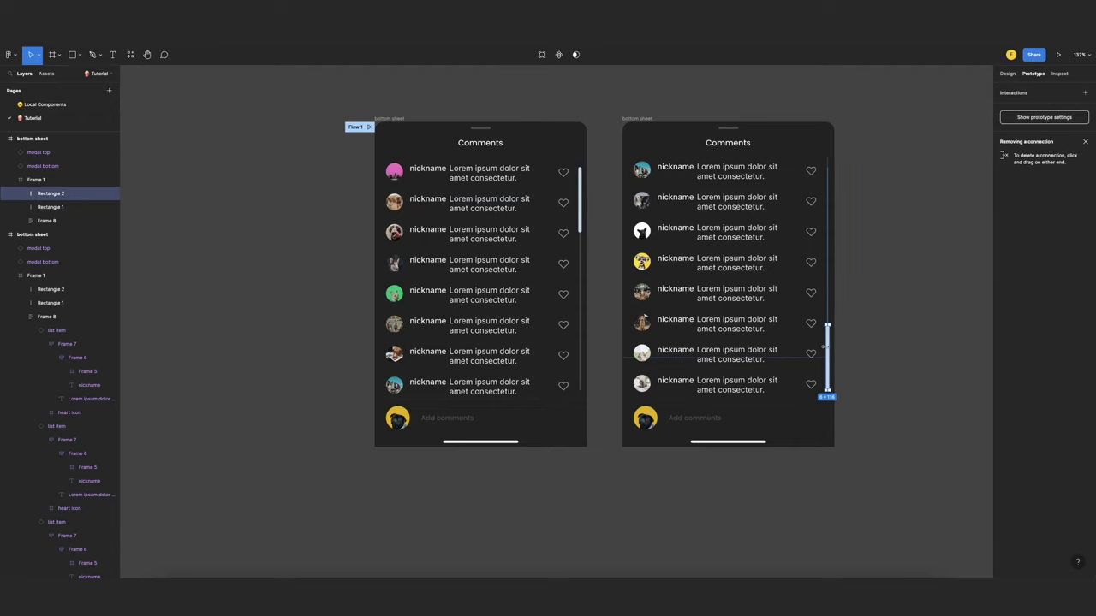
{"action": "left_click_drag", "start_coordinate": [826, 354], "coordinate": [583, 318]}
{"action": "left_click", "coordinate": [923, 128]}
{"action": "left_click", "coordinate": [927, 138]}
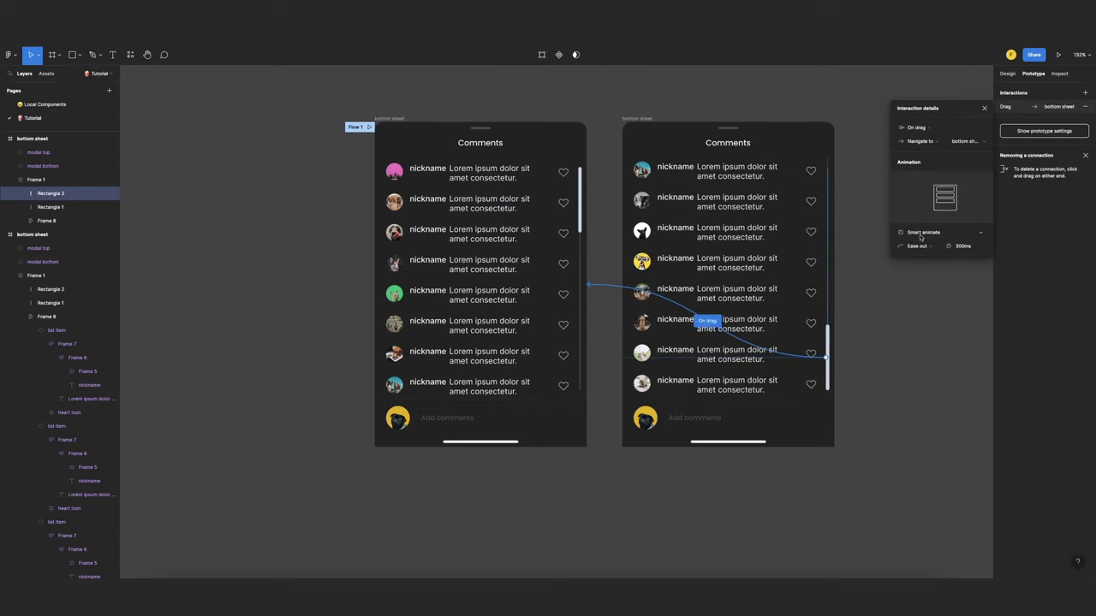
{"action": "left_click", "coordinate": [984, 109]}
{"action": "left_click", "coordinate": [906, 92]}
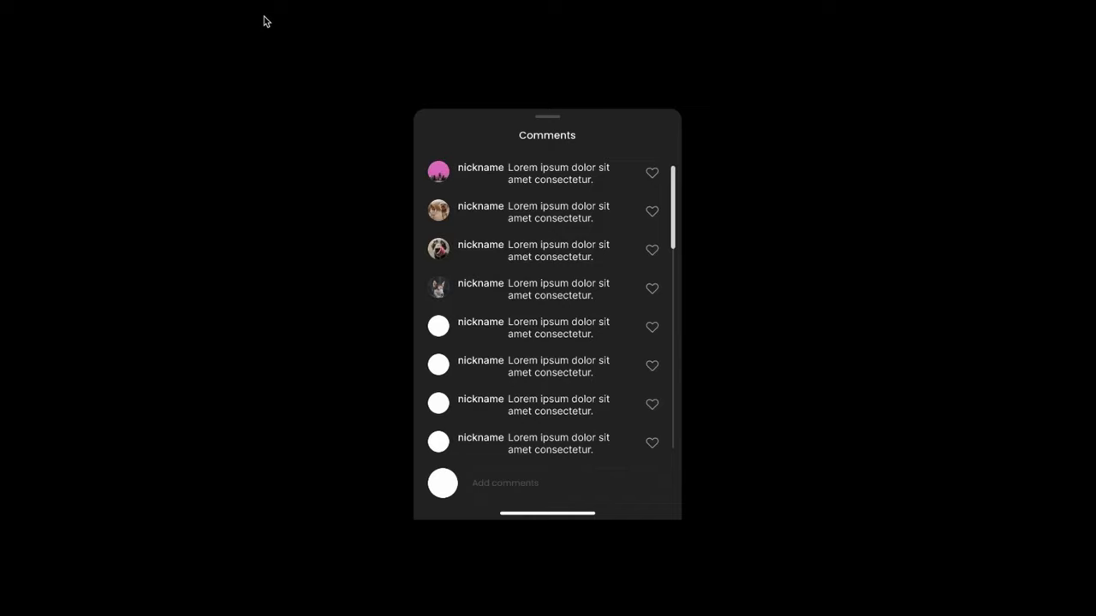
Test the scrollbar thumb's movement in the prototype preview and return to the design file
{"action": "mouse_move", "coordinate": [672, 202]}
{"action": "left_mouse_down"}
{"action": "mouse_move", "coordinate": [661, 425]}
{"action": "mouse_move", "coordinate": [655, 207]}
{"action": "mouse_move", "coordinate": [651, 400]}
{"action": "mouse_move", "coordinate": [654, 205]}
{"action": "left_mouse_up"}
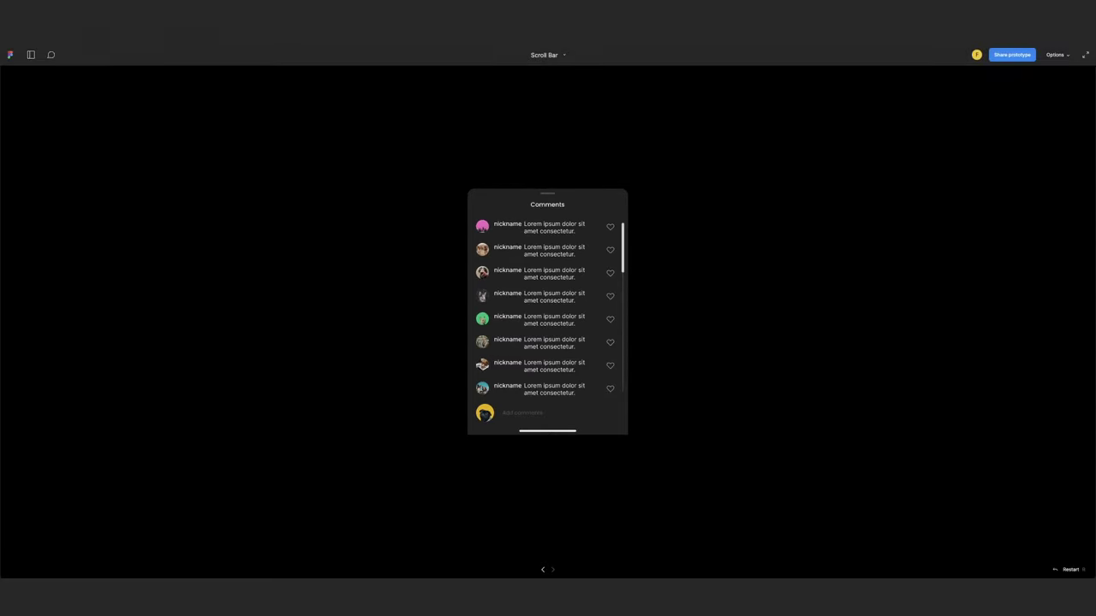
{"action": "key", "text": "ctrl+Tab"}
{"action": "left_click", "coordinate": [445, 80]}
Link the original sheet's comment list, Frame 8, to the copied sheet with the On drag trigger
{"action": "double_click", "coordinate": [521, 232]}
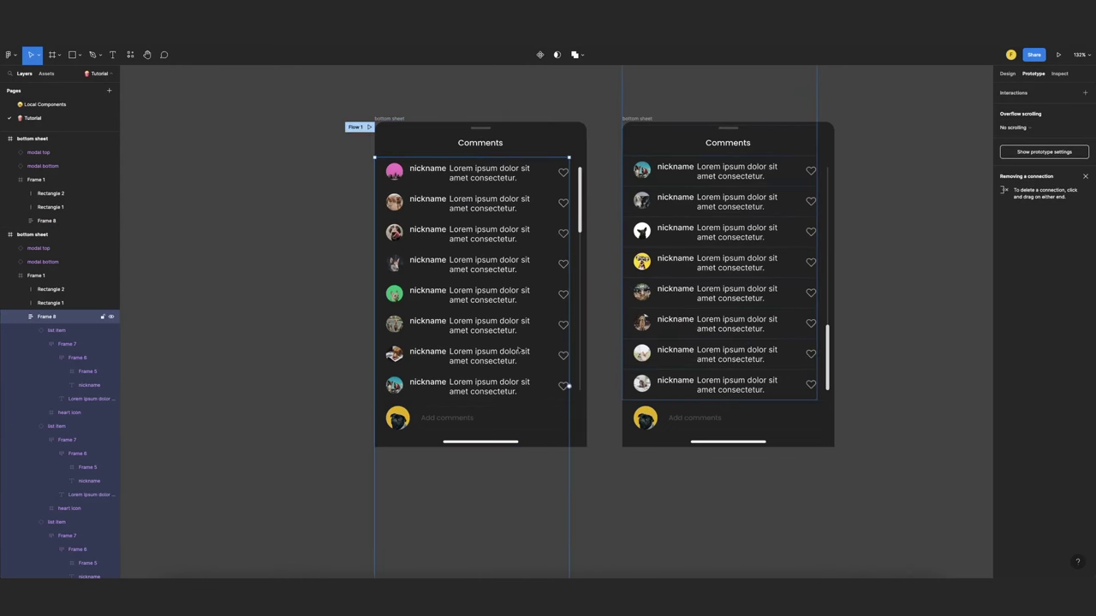
{"action": "left_click_drag", "start_coordinate": [568, 386], "coordinate": [631, 352]}
{"action": "left_click", "coordinate": [929, 130]}
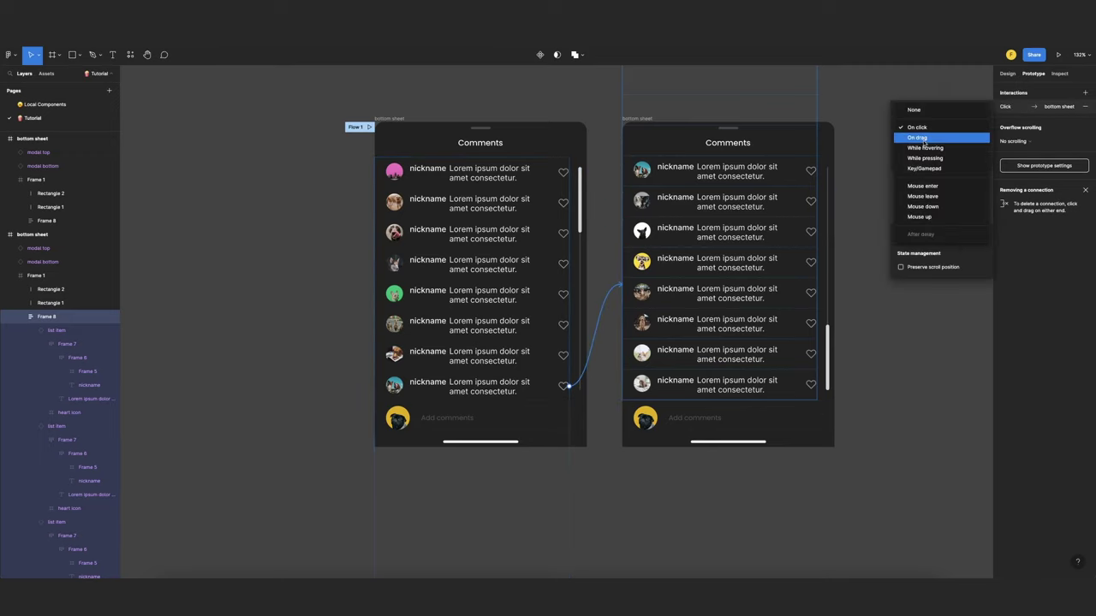
{"action": "left_click", "coordinate": [923, 139]}
{"action": "left_click", "coordinate": [899, 357]}
Link the copied sheet's comment list, Frame 8, back to the original sheet with the On drag trigger and Smart animate
{"action": "double_click", "coordinate": [768, 238]}
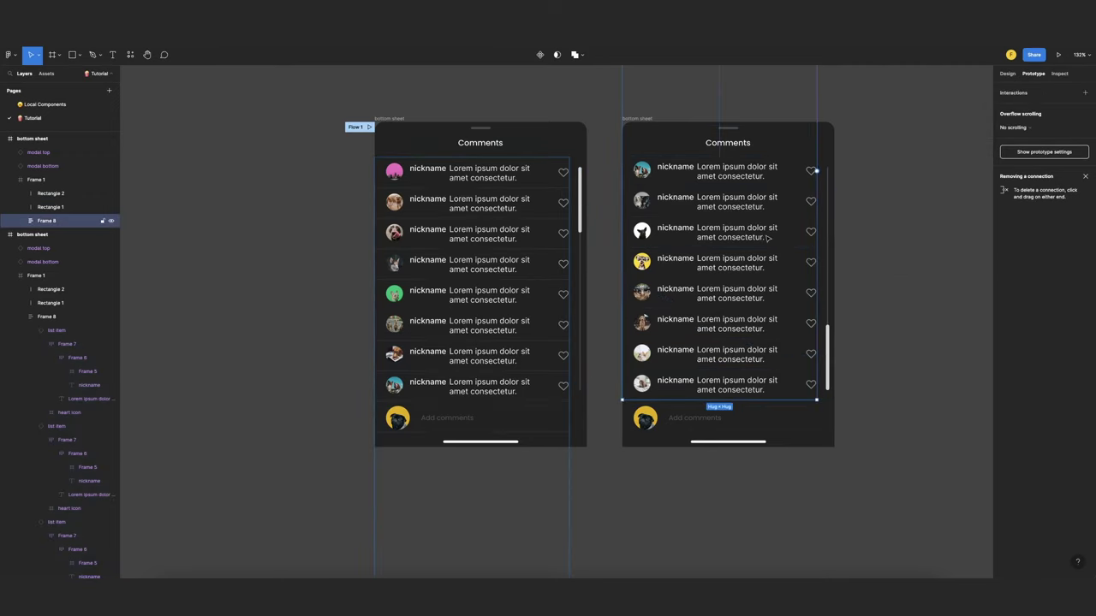
{"action": "left_click_drag", "start_coordinate": [815, 170], "coordinate": [569, 283]}
{"action": "left_click", "coordinate": [942, 135]}
{"action": "left_click", "coordinate": [937, 139]}
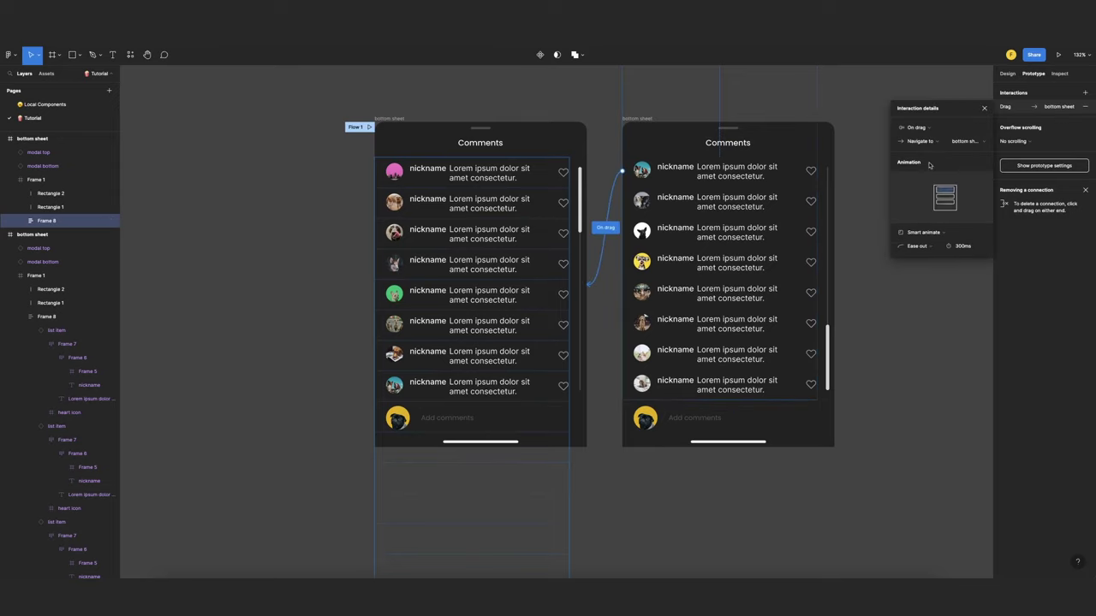
{"action": "left_click", "coordinate": [932, 342]}
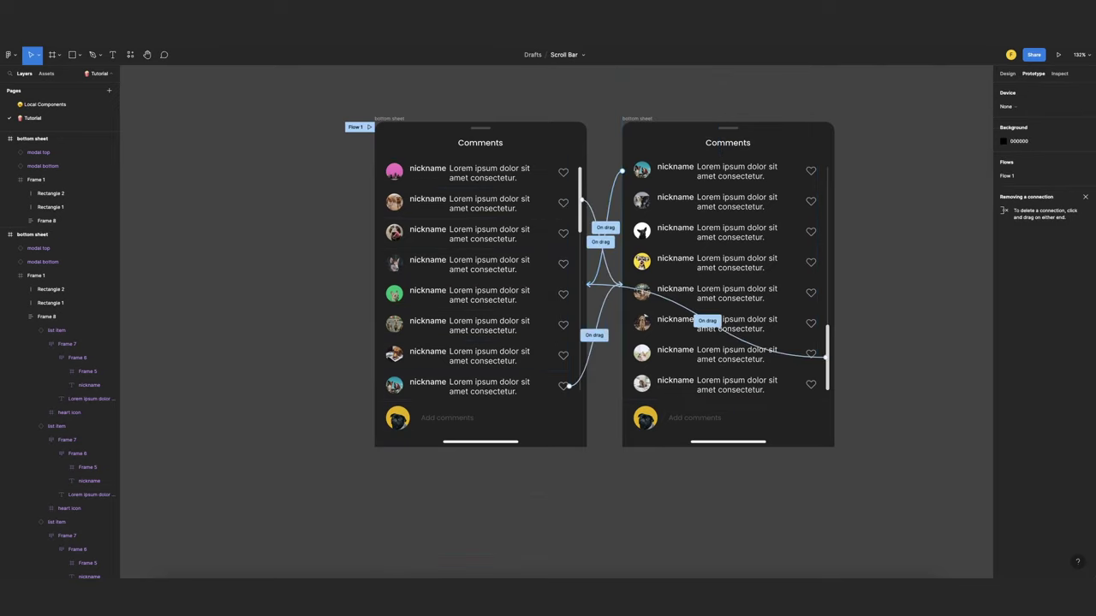
Test scrolling in the prototype preview by moving both the comment list and the scrollbar thumb
{"action": "left_click", "coordinate": [231, 46]}
{"action": "scroll", "coordinate": [545, 370], "scroll_direction": "down", "scroll_amount": 3}
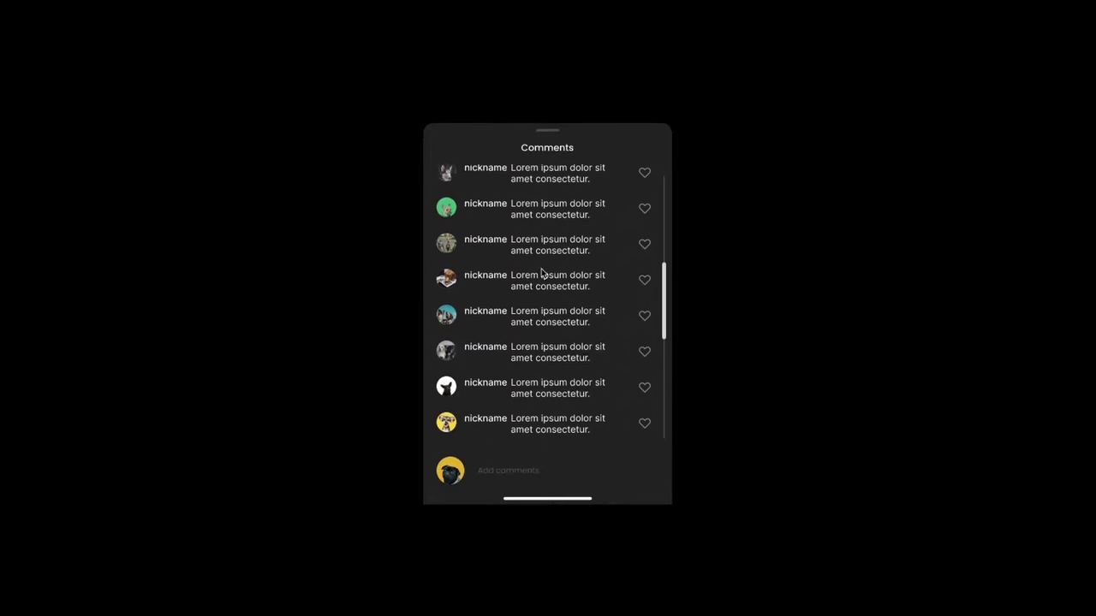
{"action": "scroll", "coordinate": [541, 273], "scroll_direction": "down", "scroll_amount": 4}
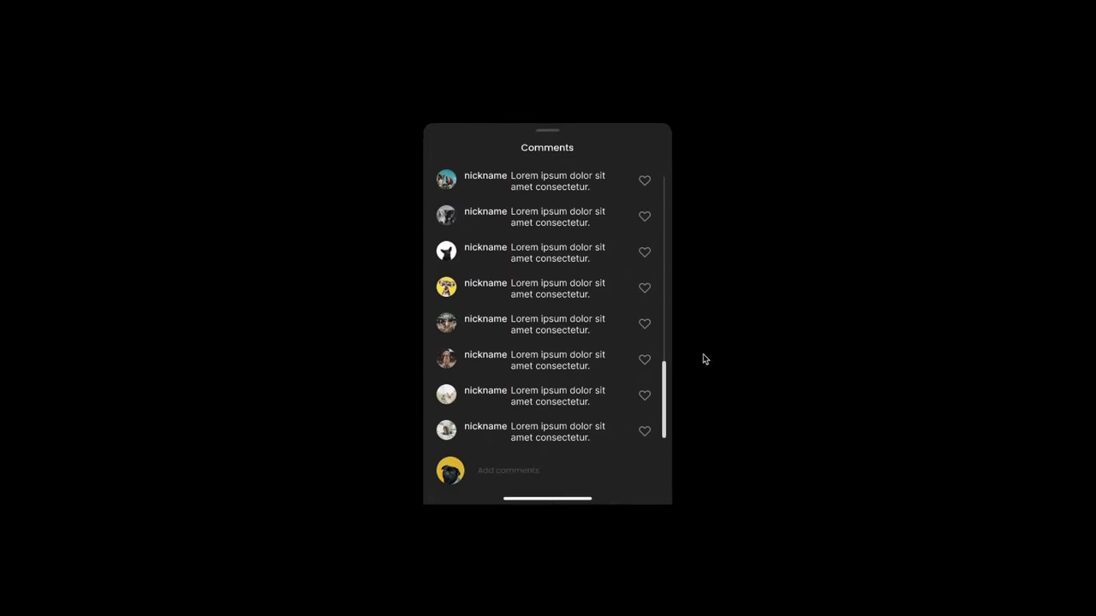
{"action": "left_click_drag", "start_coordinate": [666, 402], "coordinate": [874, 200]}
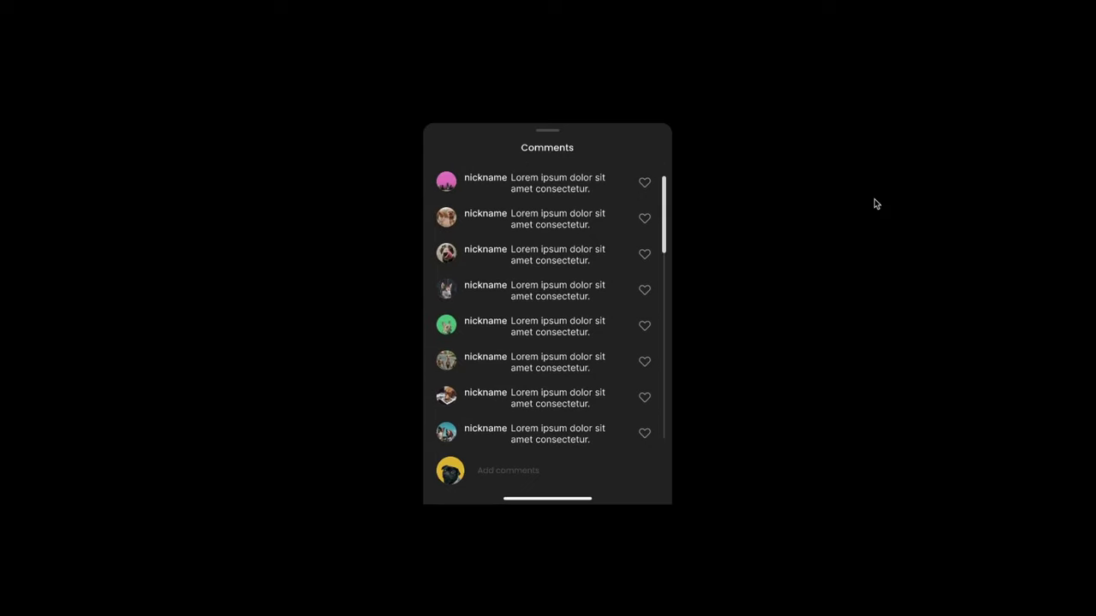